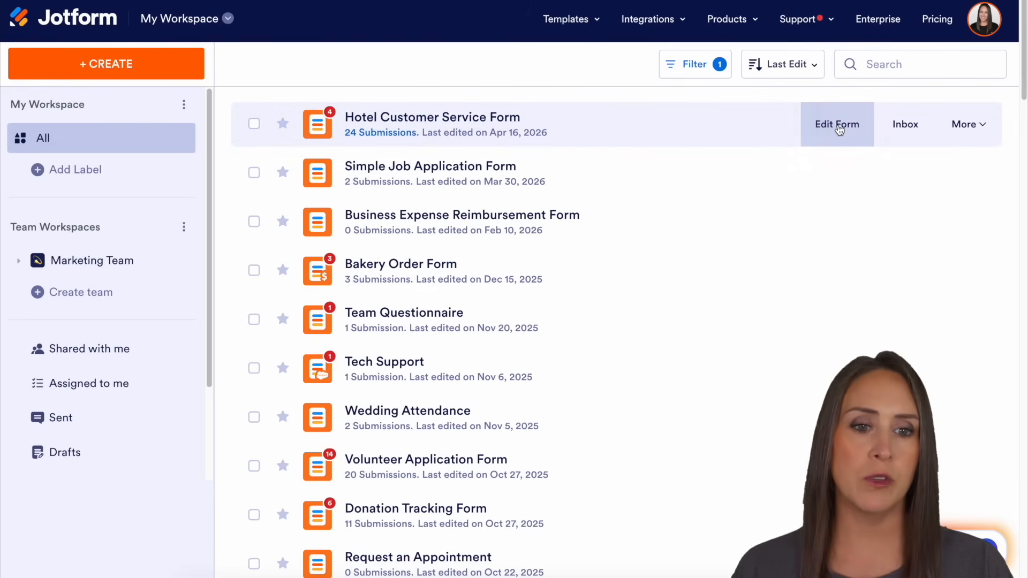
Open the Hotel Customer Service Form from My Workspace for editing in the Form Builder
left_click(839, 127)
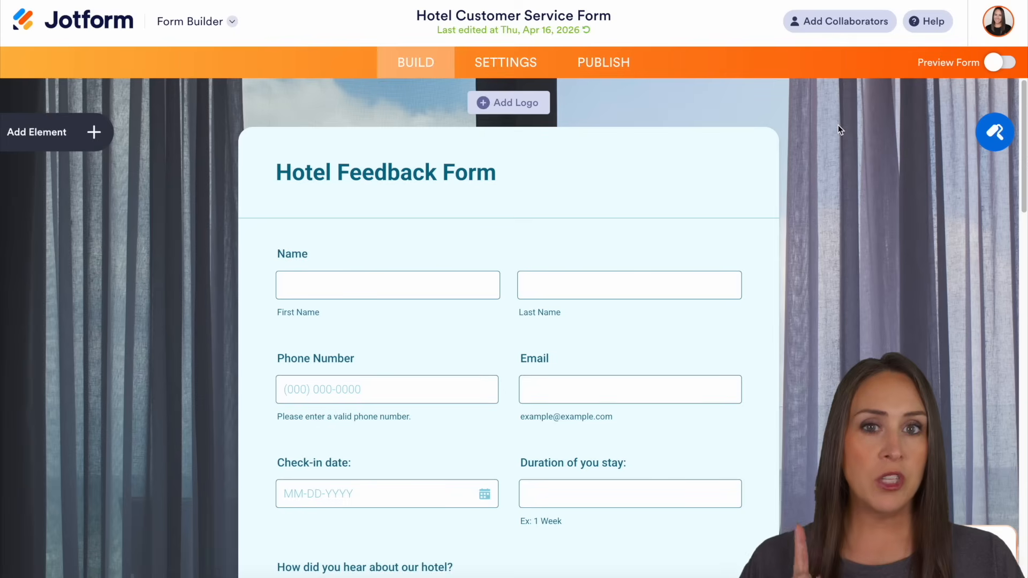
Go to the form's Settings and show its Integrations page
left_click(495, 65)
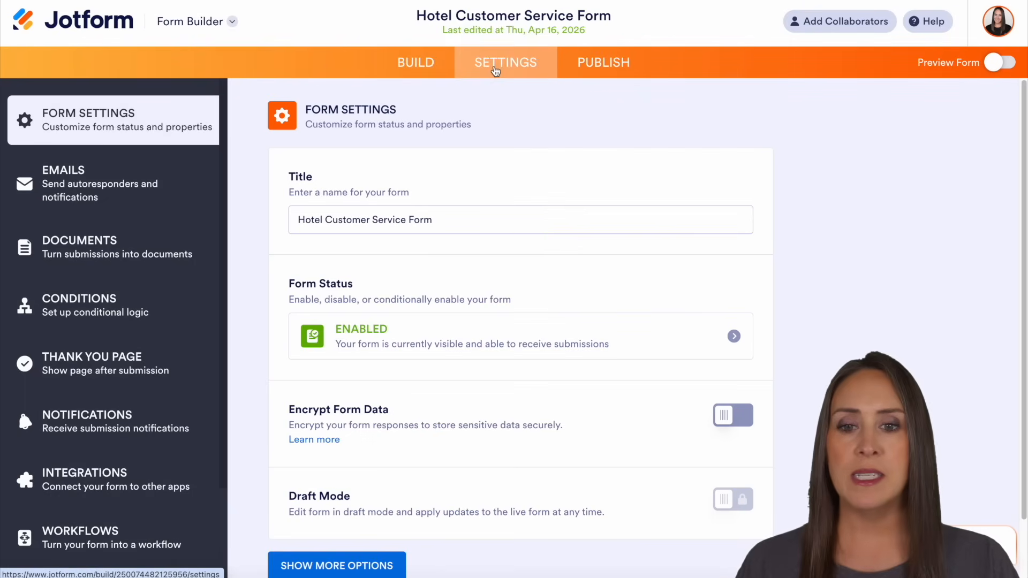
left_click(59, 486)
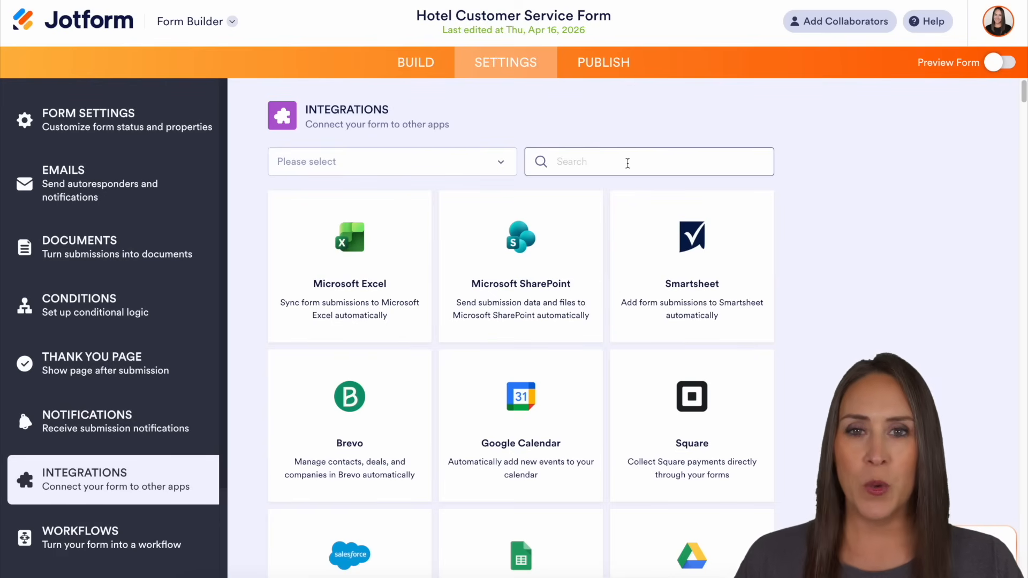
Set up a Microsoft SharePoint 'Add Row to New List' action and authenticate the linked account
left_click(542, 276)
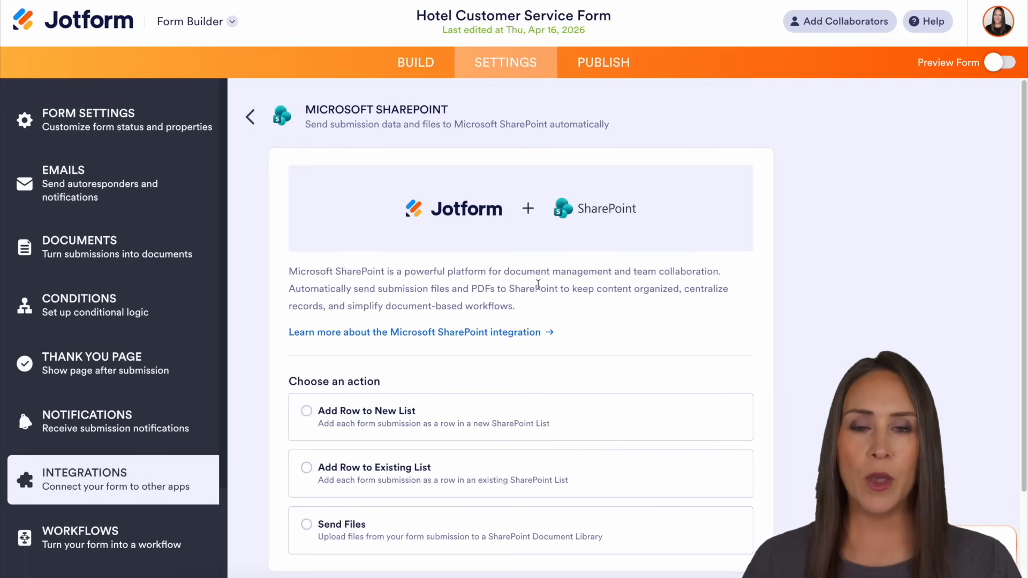
scroll(802, 369, "down", 2)
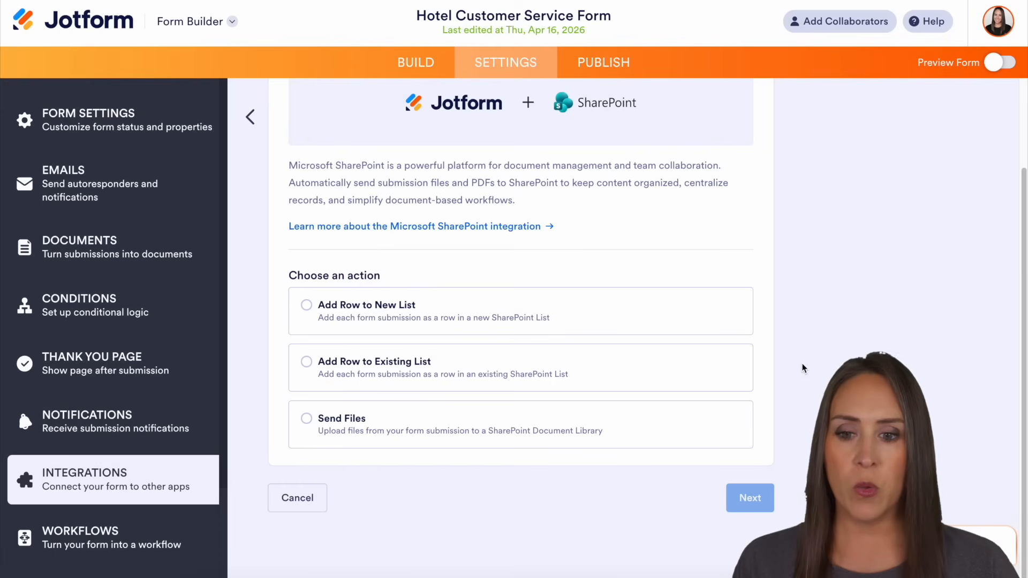
left_click(414, 307)
left_click(743, 502)
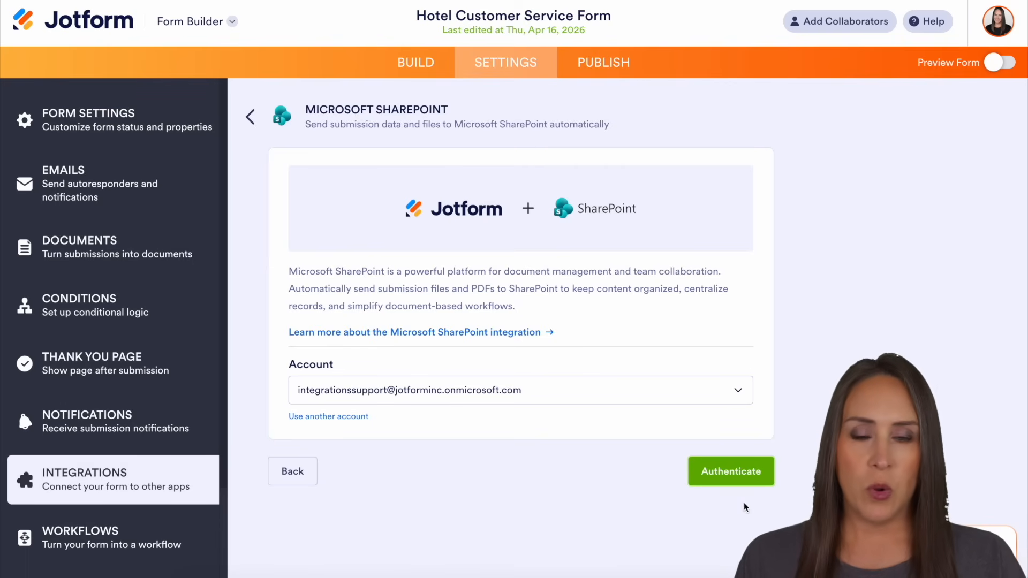
left_click(721, 474)
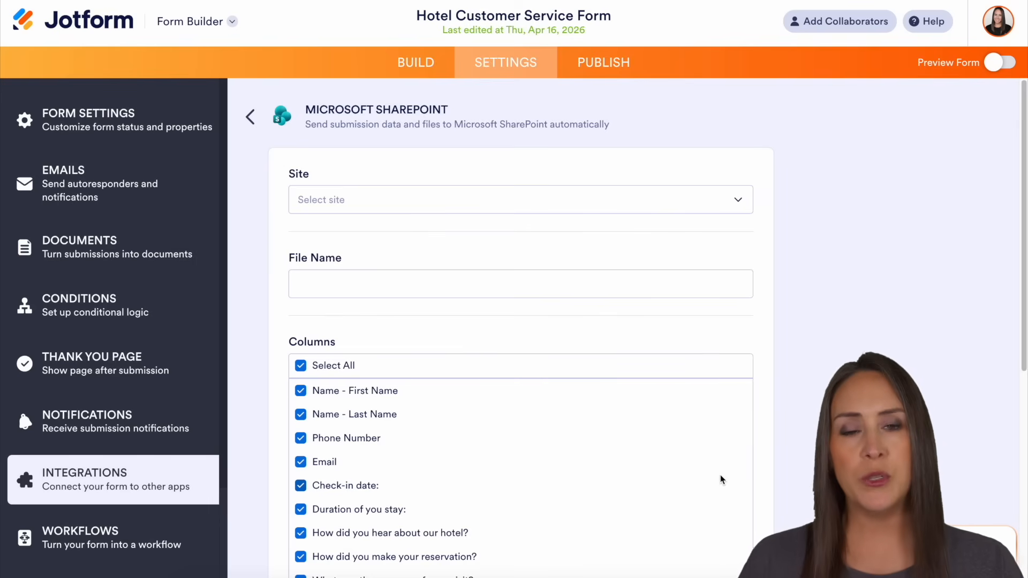
Target JotForm Team Site and use the suggested test list name, adding an 's' to its first word
left_click(629, 208)
left_click(384, 278)
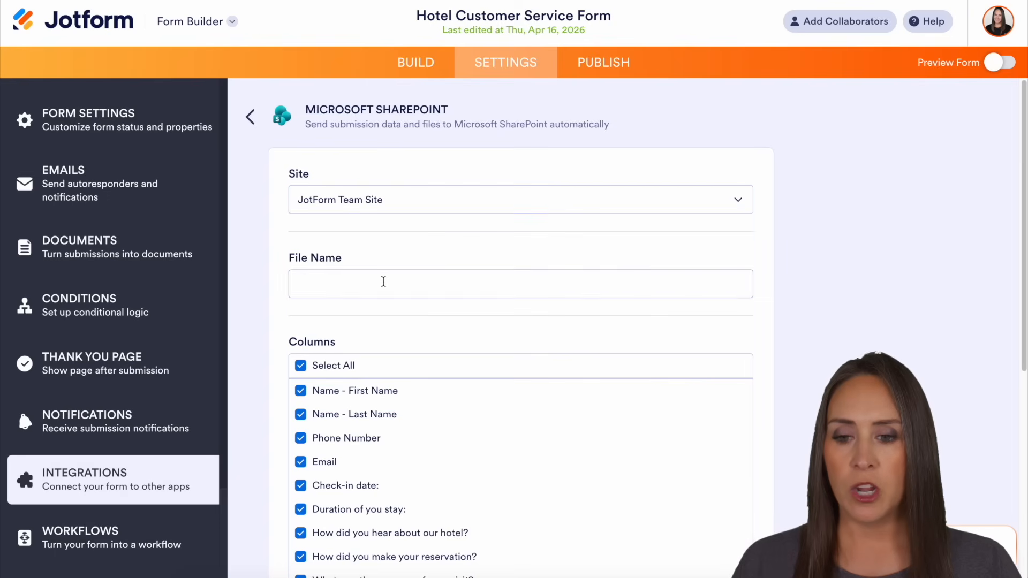
left_click(383, 281)
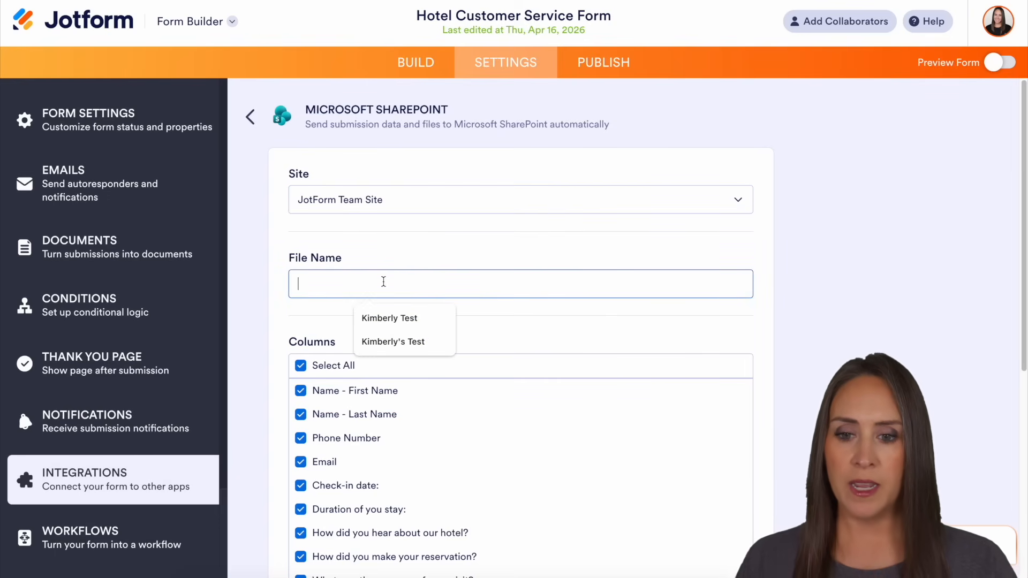
left_click(400, 316)
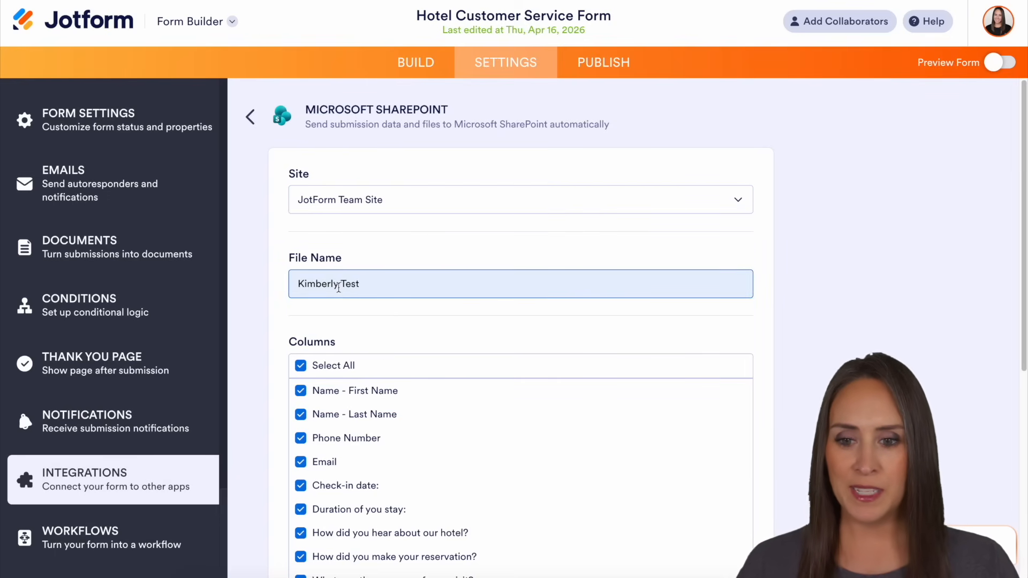
left_click(341, 283)
type("s")
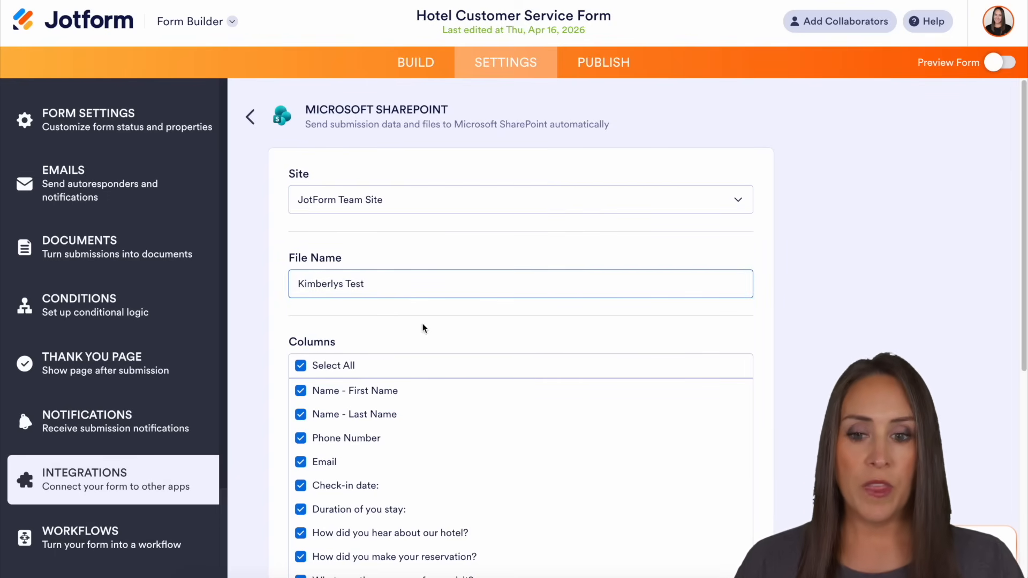
left_click(803, 325)
Add Submission Date to the all-fields column selection and save the action
scroll(810, 324, "down", 3)
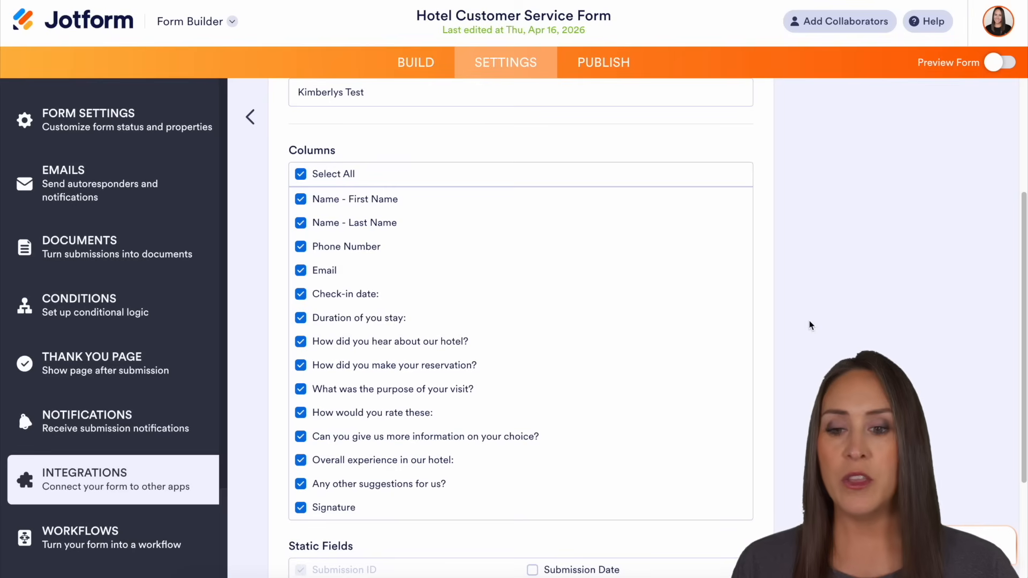
scroll(809, 321, "down", 1)
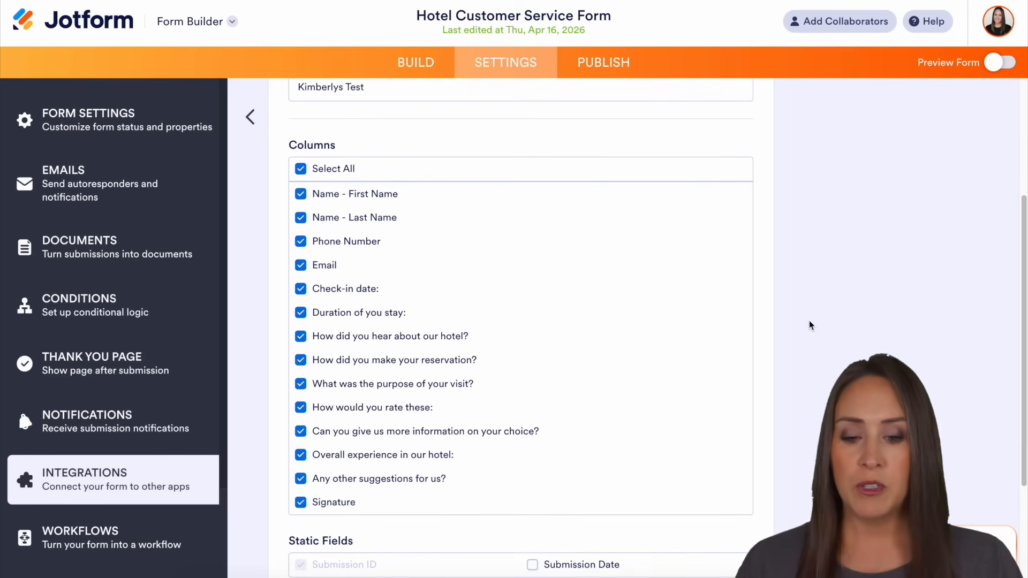
scroll(809, 324, "down", 3)
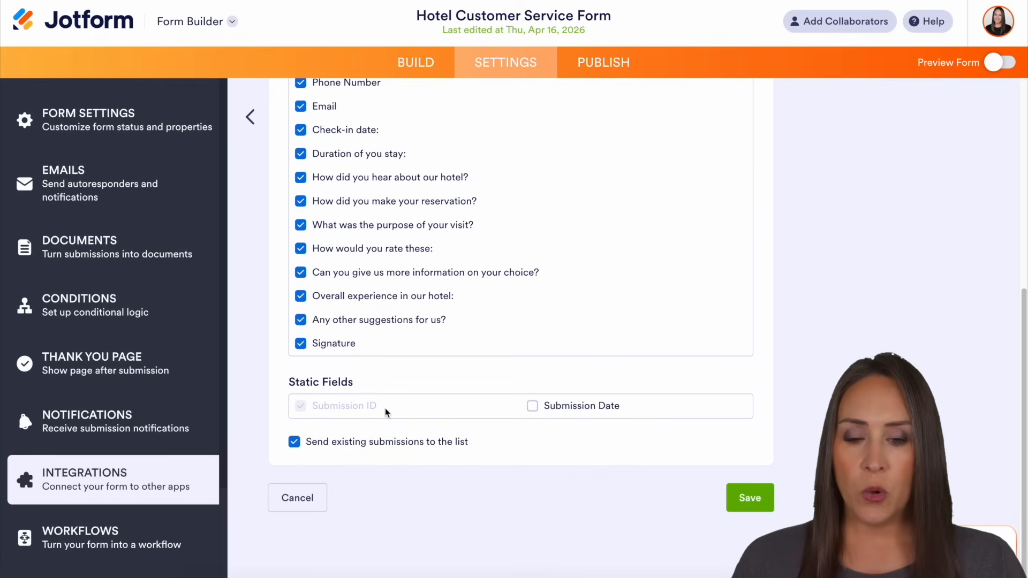
left_click(533, 408)
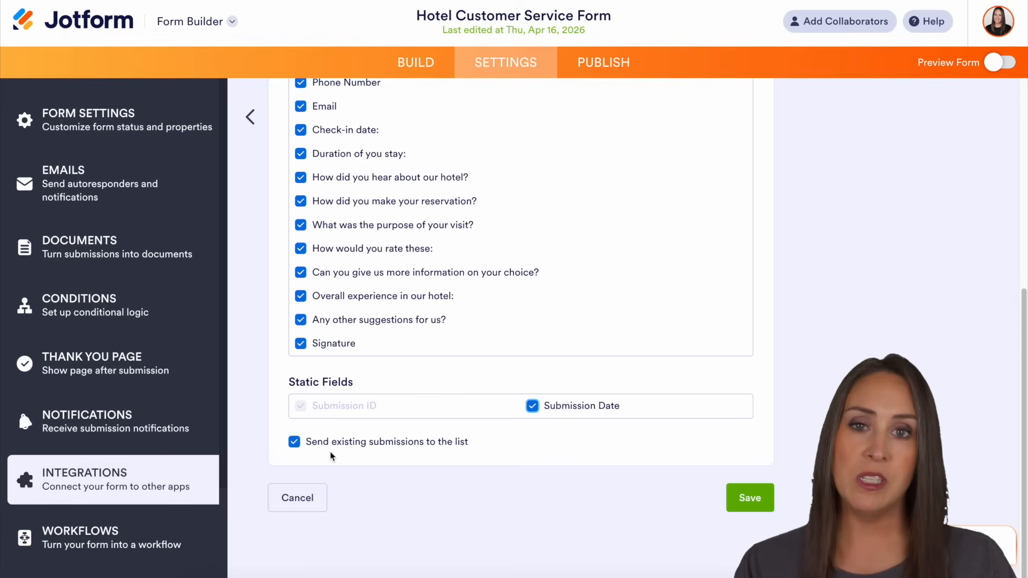
left_click(750, 503)
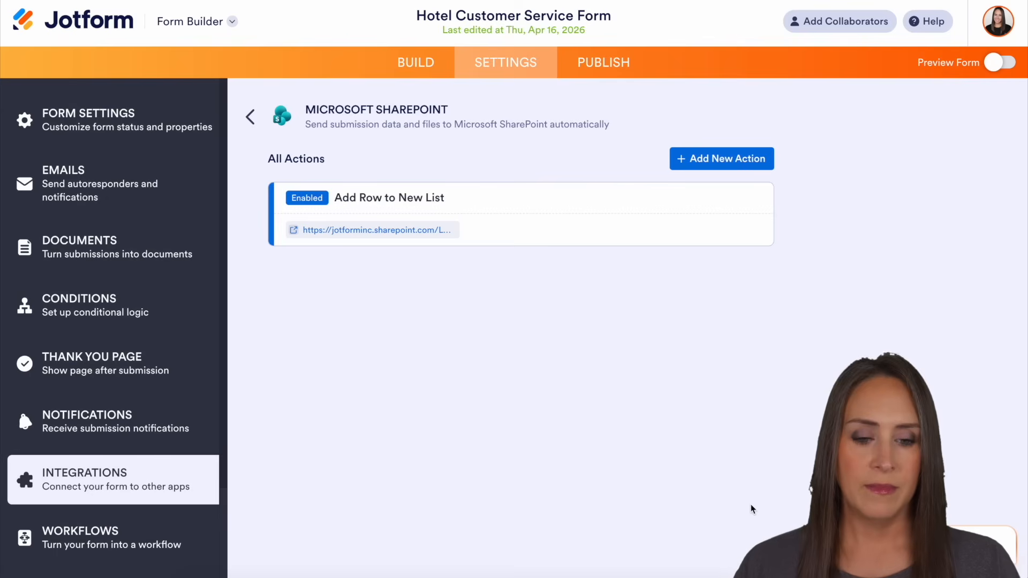
Open the newly created SharePoint list and scroll through its submission rows
left_click(358, 230)
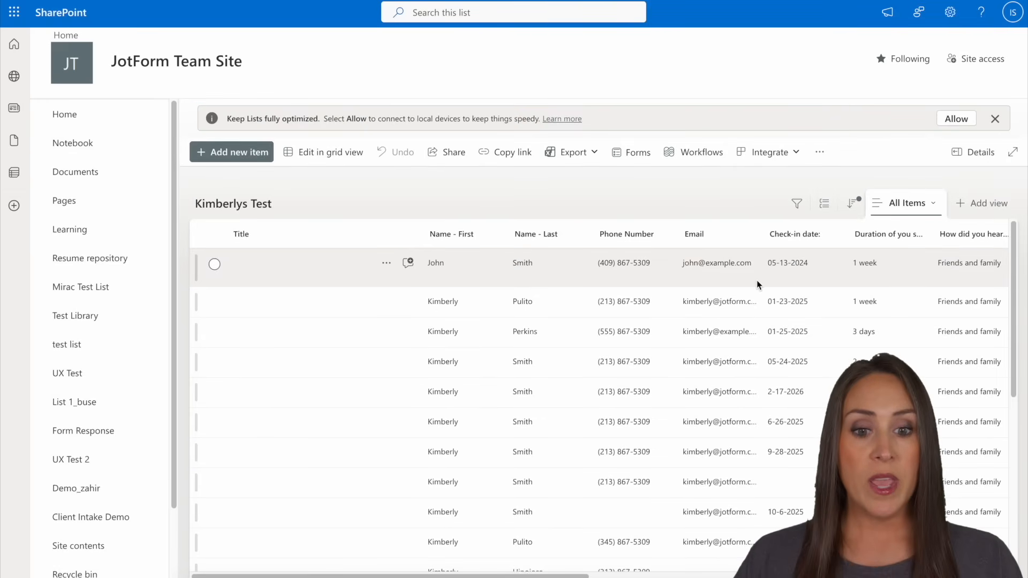
scroll(757, 280, "down", 8)
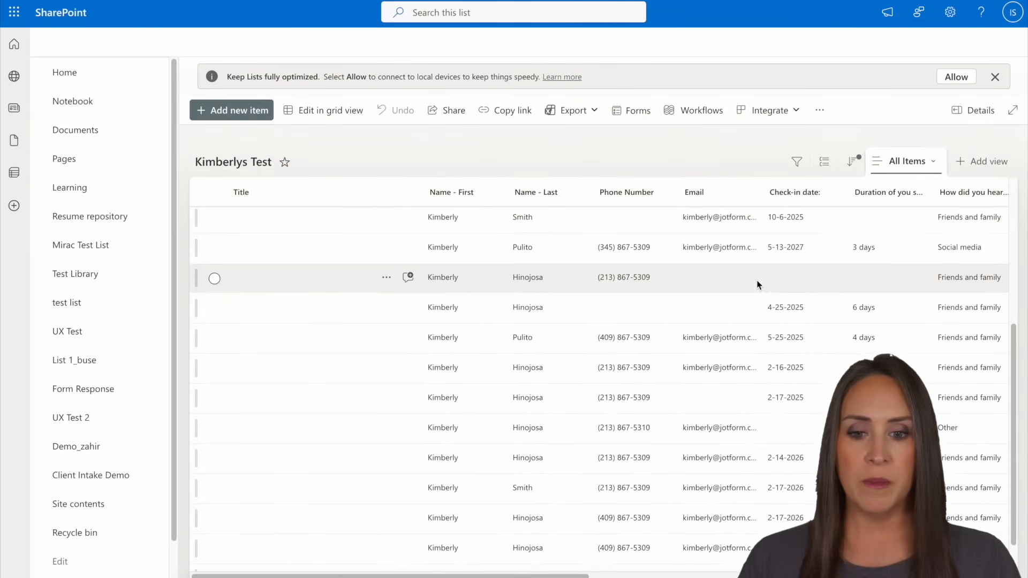
scroll(756, 281, "up", 8)
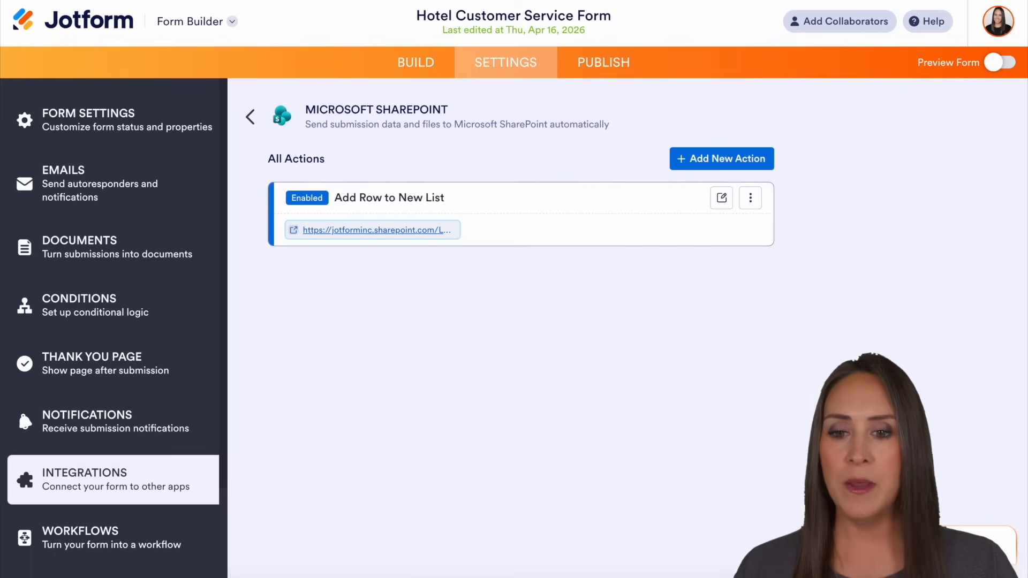
Delete the 'Add Row to New List' action and start adding a new SharePoint action
left_click(750, 198)
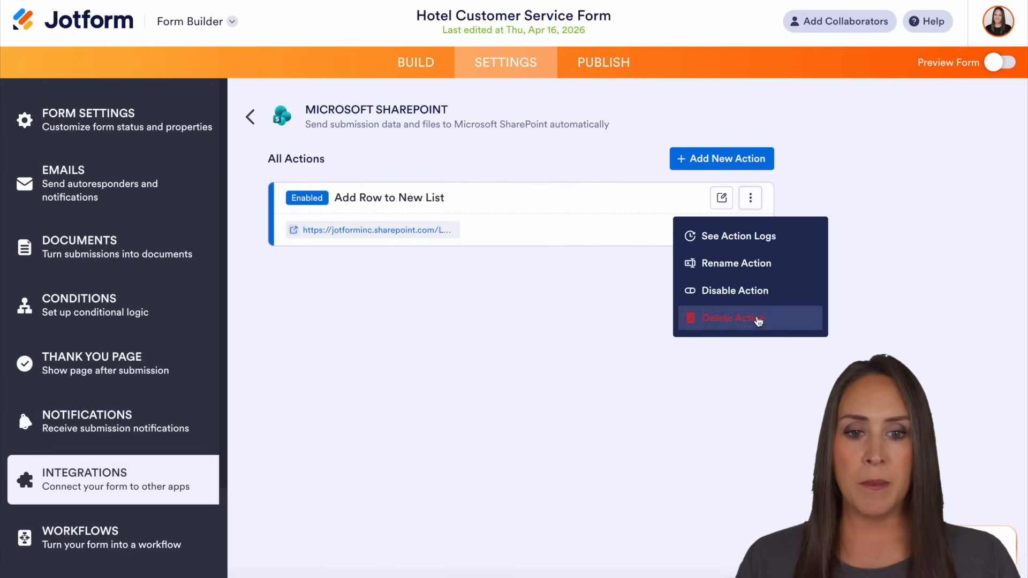
left_click(758, 318)
left_click(535, 357)
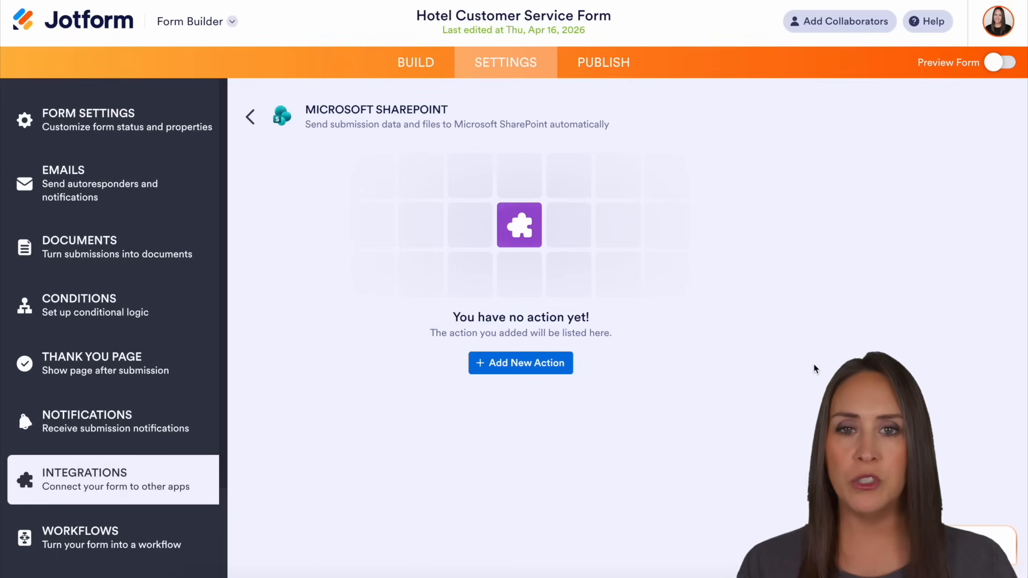
left_click(544, 365)
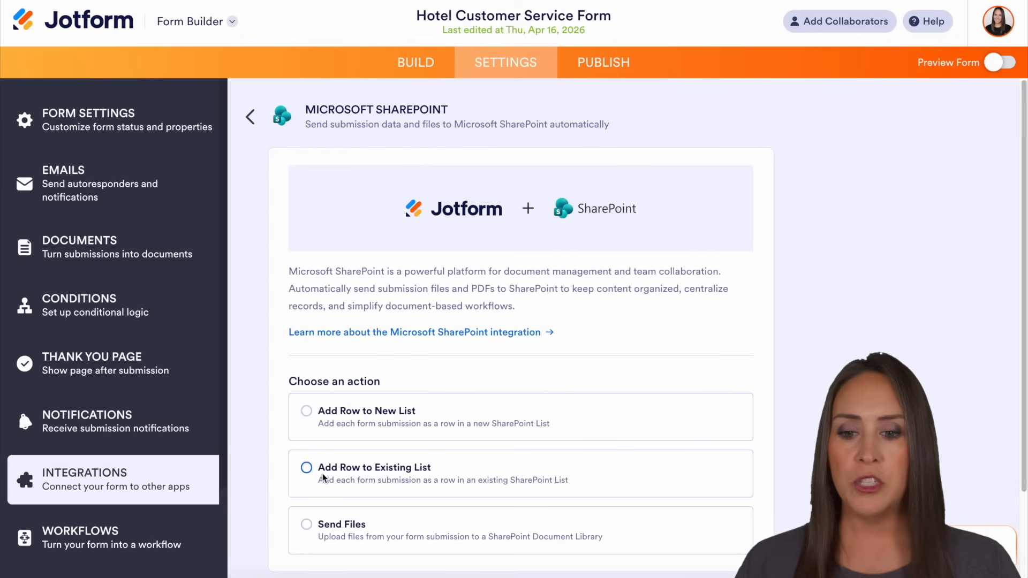
Choose the 'Add Row to Existing List' action and re-authenticate the SharePoint account
left_click(491, 468)
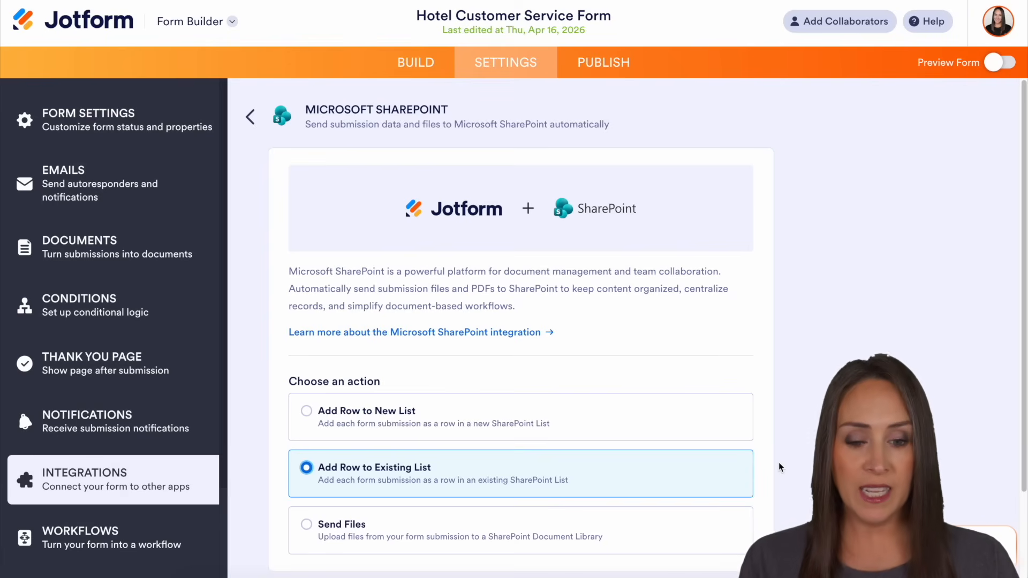
scroll(778, 467, "down", 2)
left_click(770, 515)
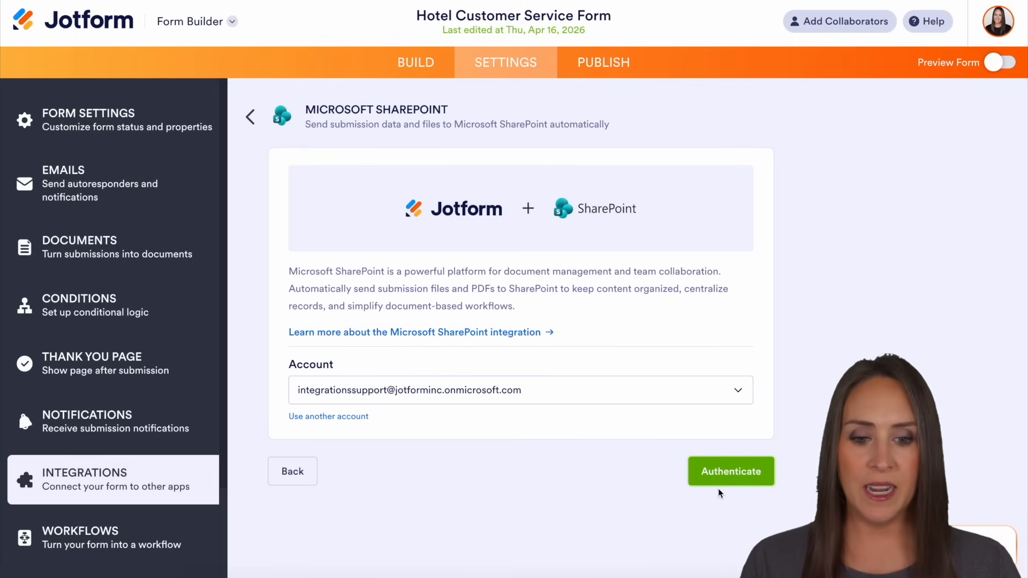
left_click(731, 473)
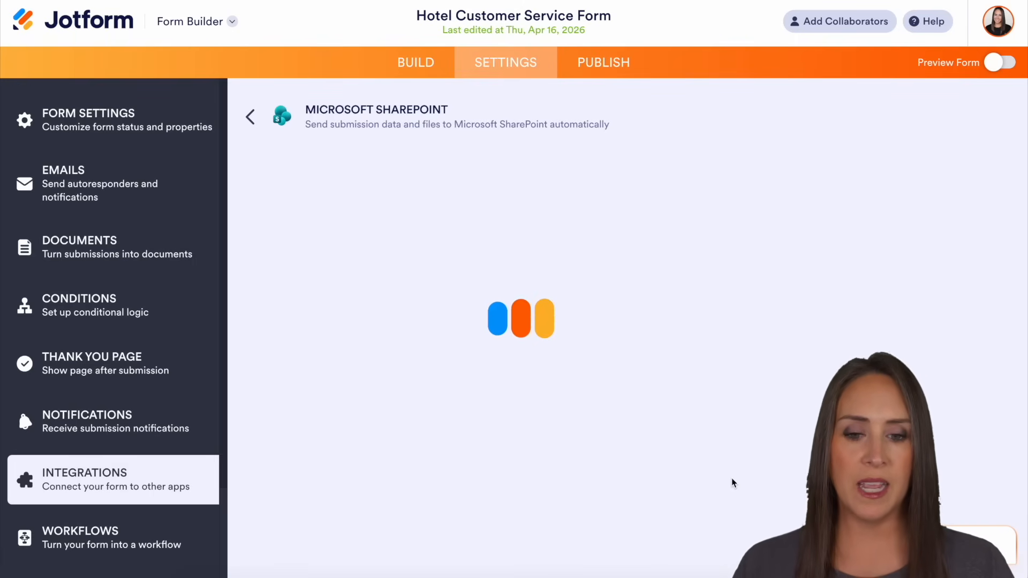
Set the site to JotForm Team Site and select the Kimberlys Test list
left_click(596, 205)
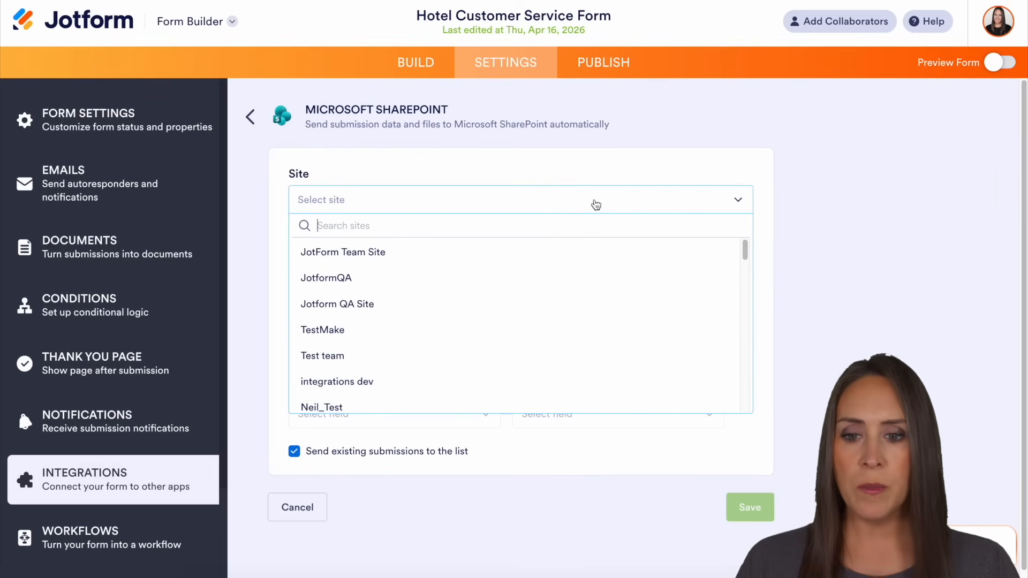
left_click(339, 260)
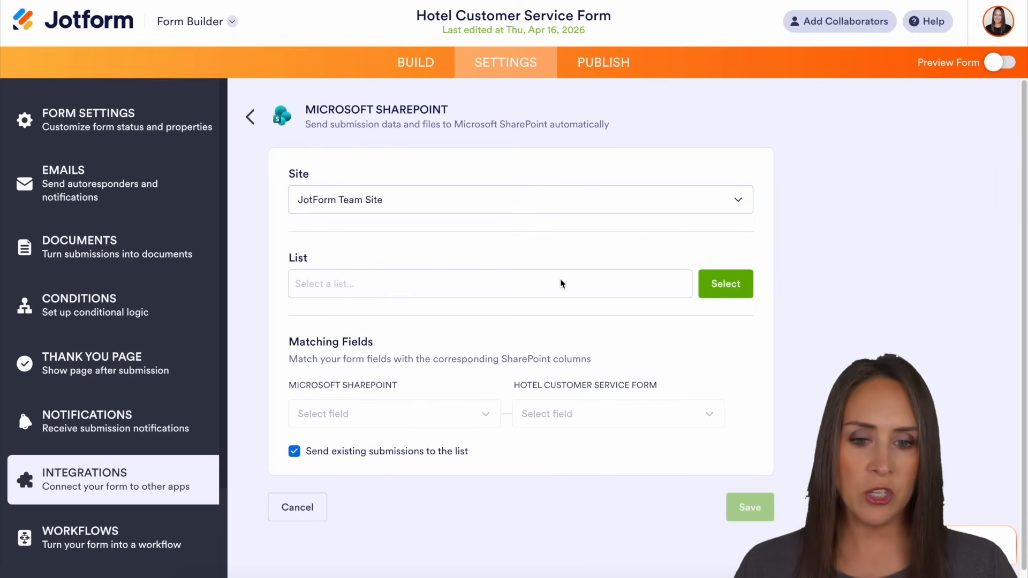
left_click(737, 292)
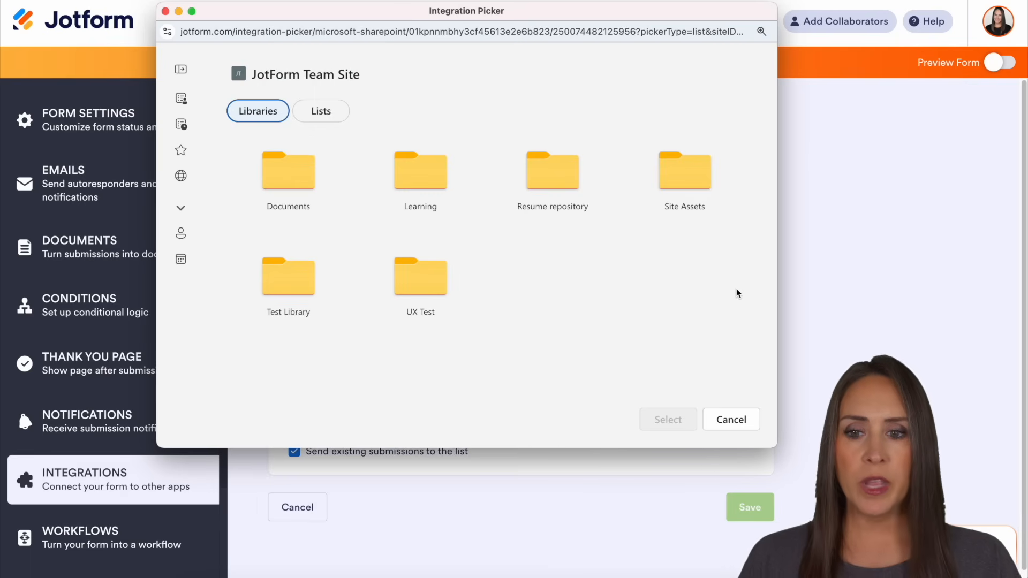
left_click(331, 113)
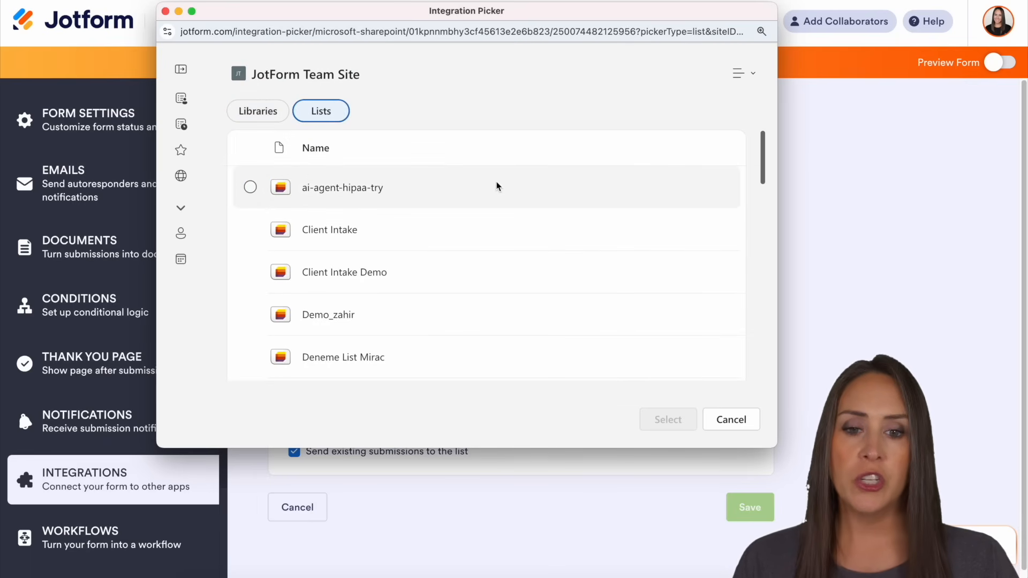
scroll(529, 199, "down", 2)
scroll(530, 200, "down", 3)
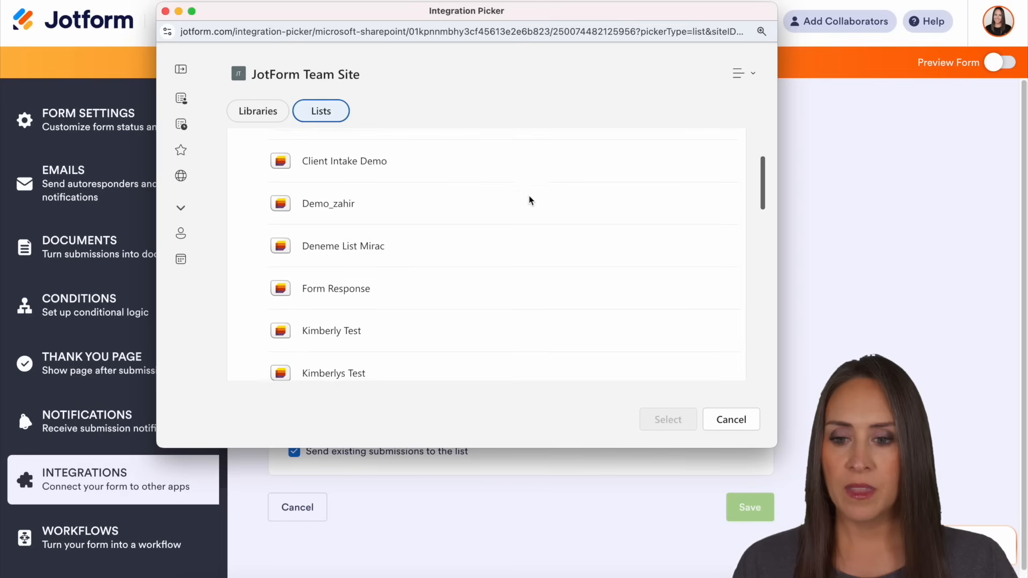
left_click(331, 271)
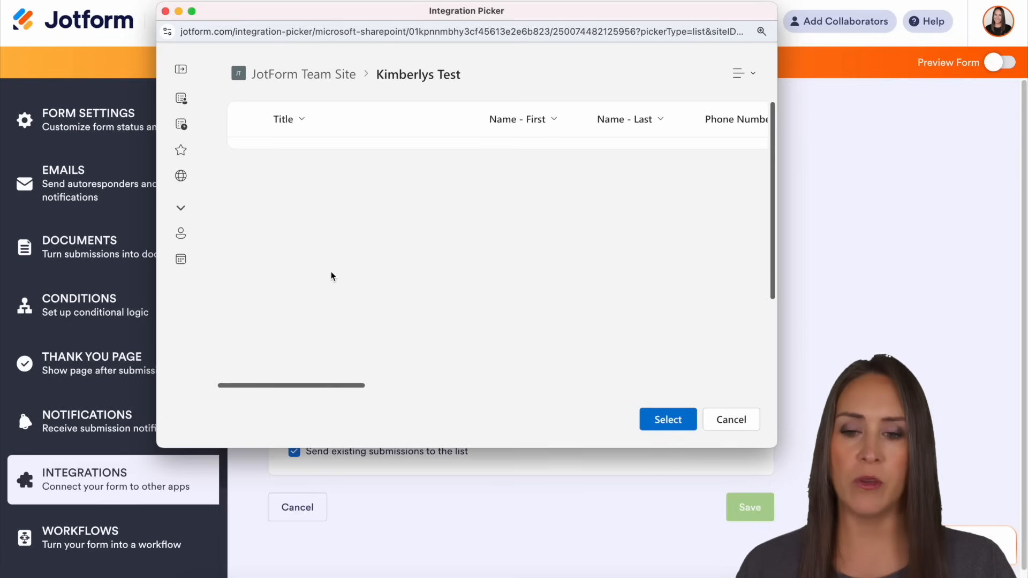
left_click(678, 426)
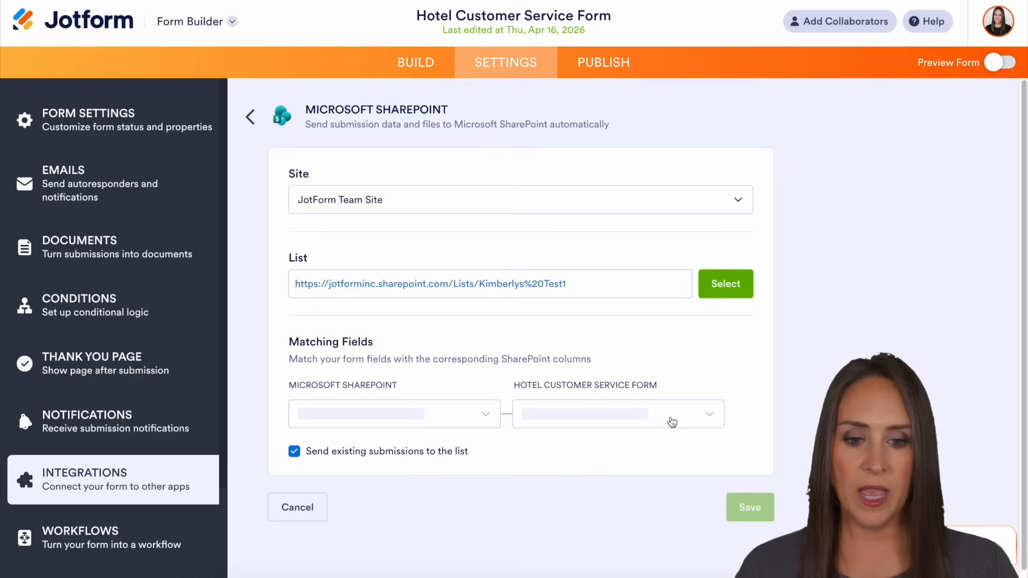
Map the SharePoint Title column to the form's Name field
left_click(394, 413)
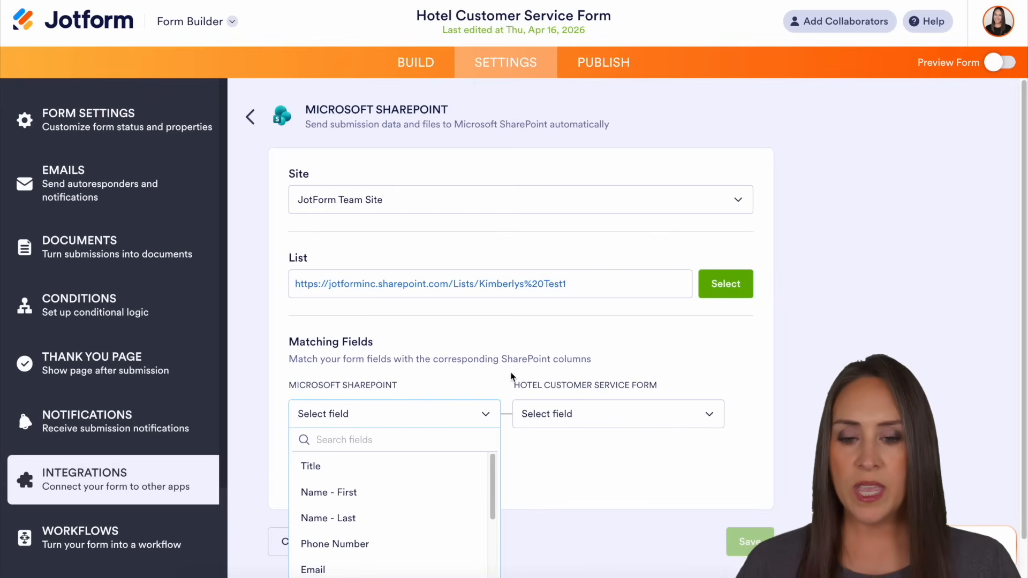
scroll(511, 376, "down", 1)
left_click(439, 371)
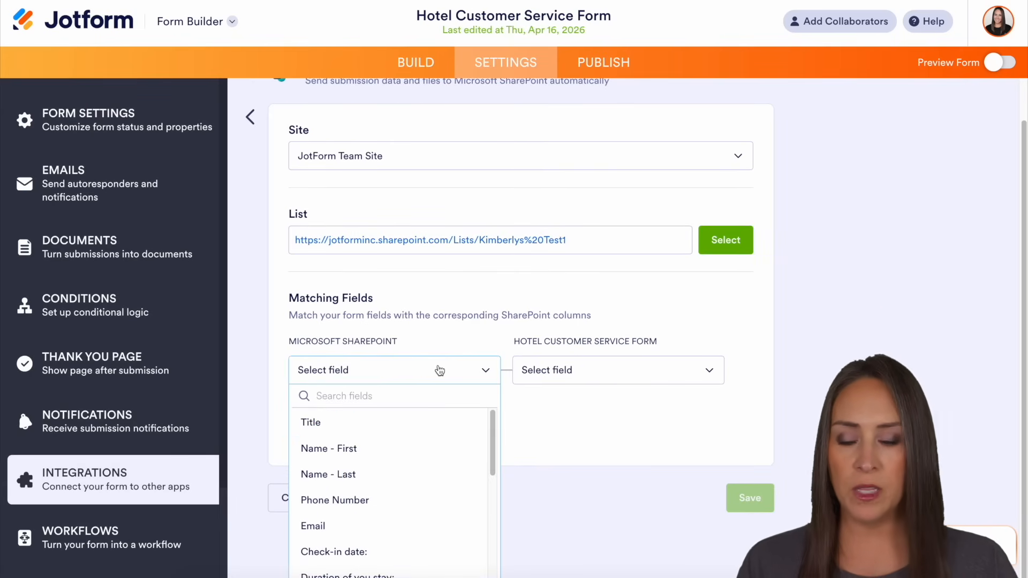
left_click(324, 428)
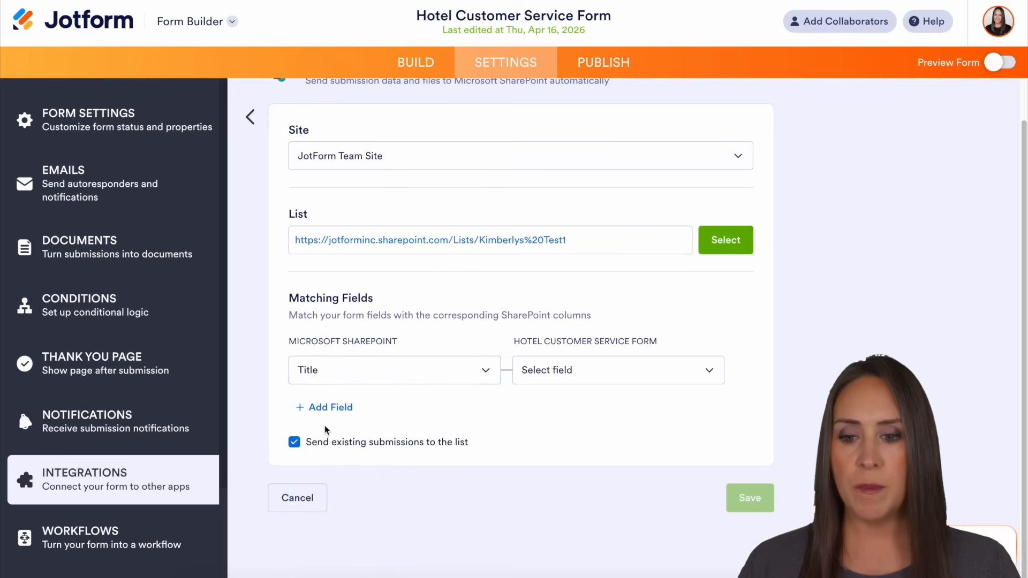
left_click(559, 374)
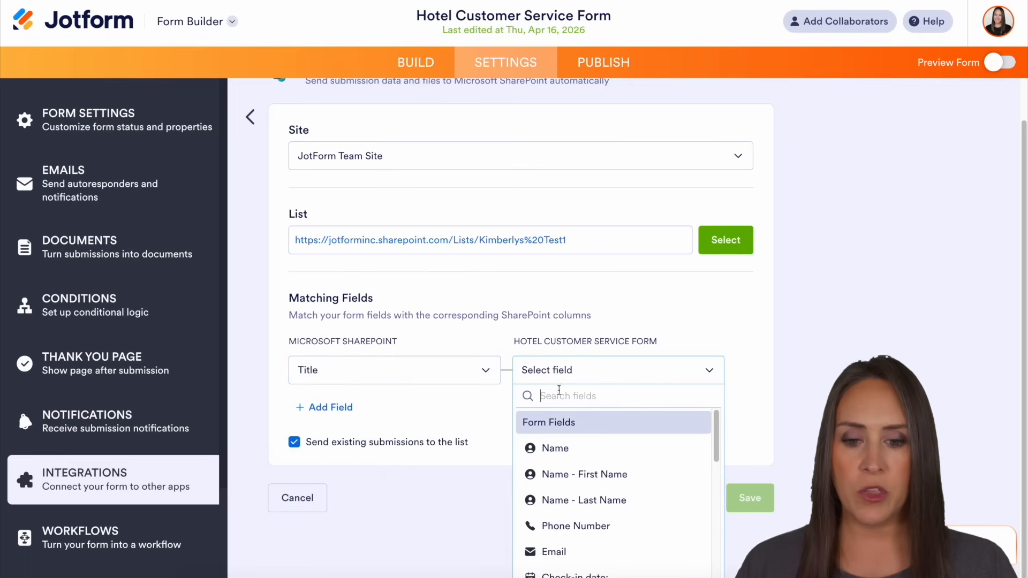
left_click(584, 454)
Add mapping rows for the Name - First and Name - Last columns
left_click(324, 407)
left_click(324, 415)
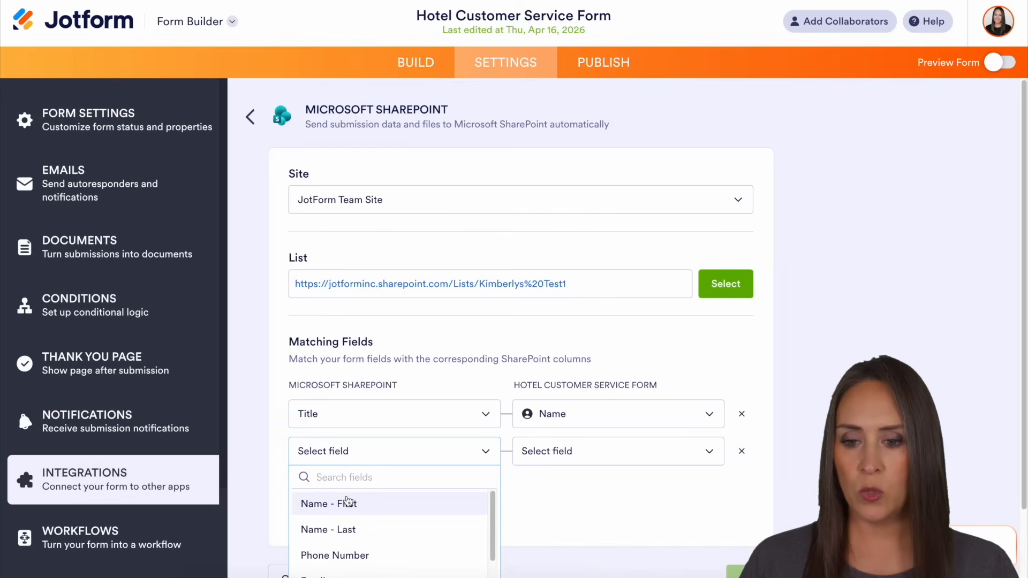
left_click(347, 503)
left_click(339, 489)
left_click(345, 488)
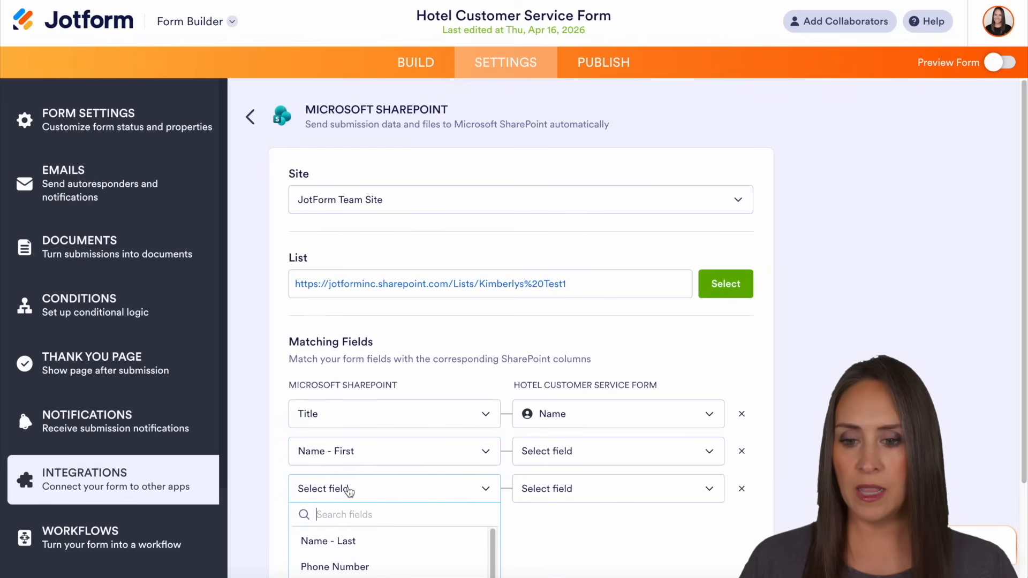
left_click(375, 545)
Match Name - First and Name - Last to First Name and Last Name, save, and open the list
left_click(595, 457)
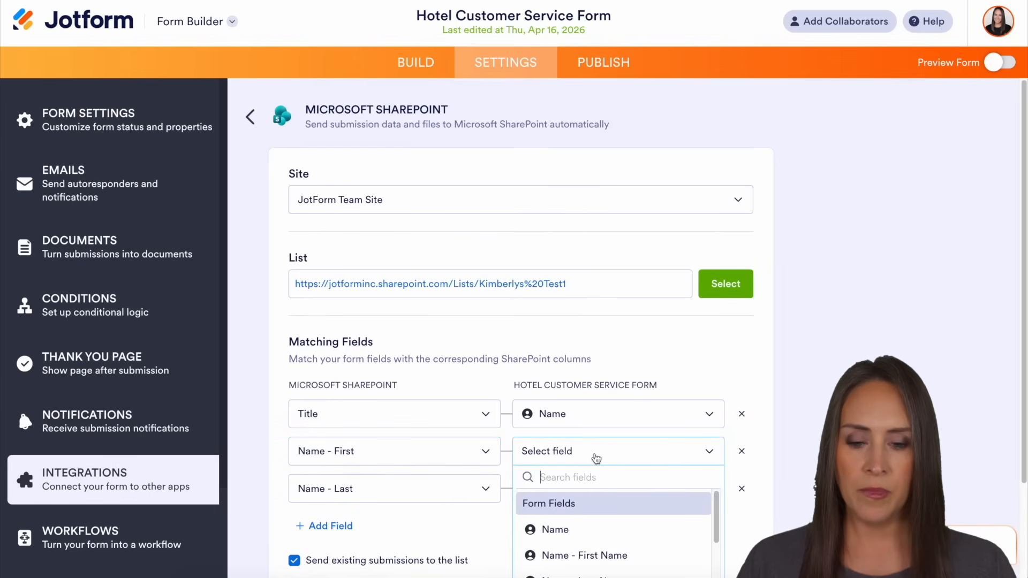
left_click(581, 555)
left_click(557, 499)
scroll(584, 447, "down", 2)
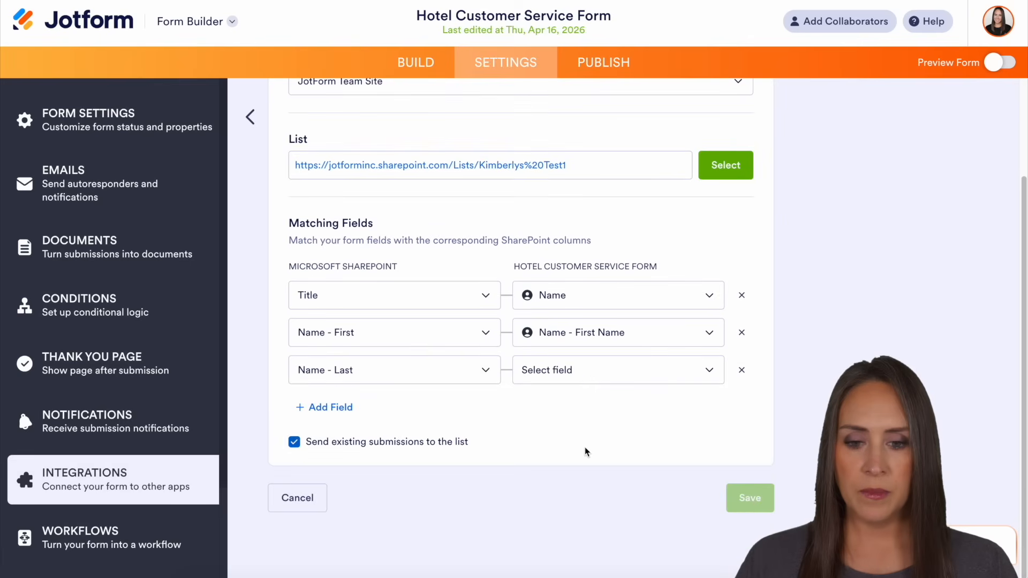
left_click(582, 379)
left_click(583, 498)
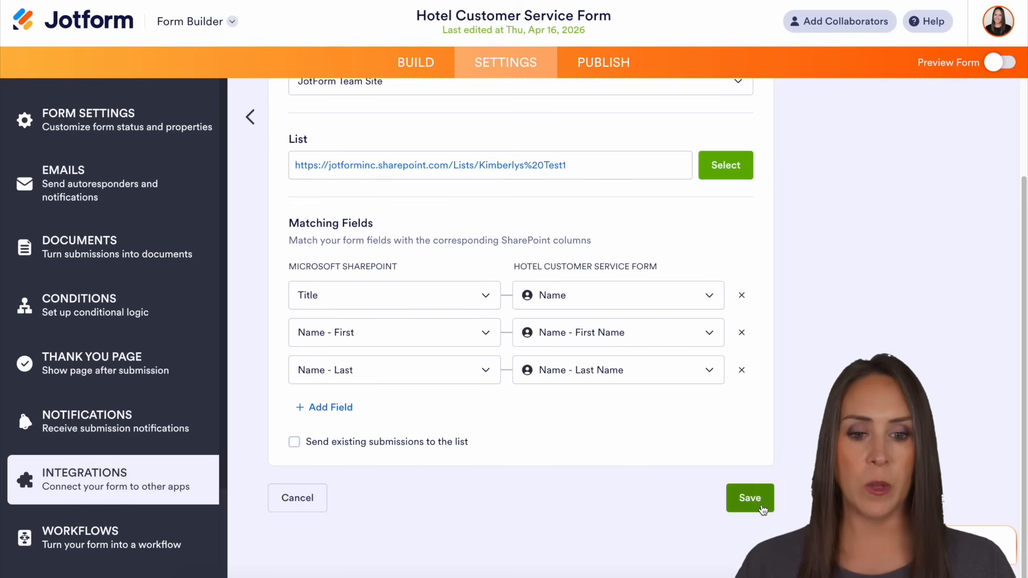
left_click(761, 505)
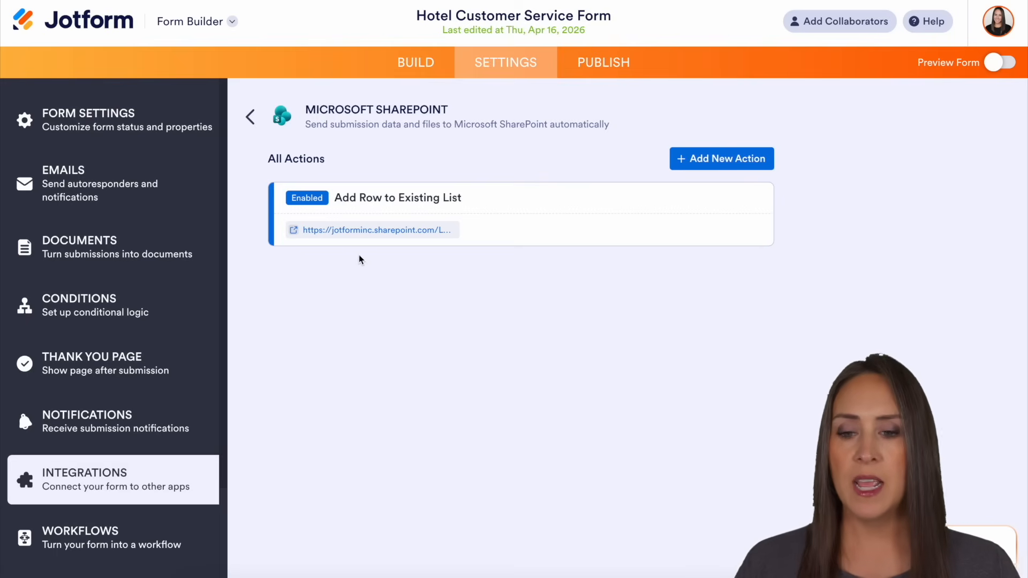
left_click(352, 229)
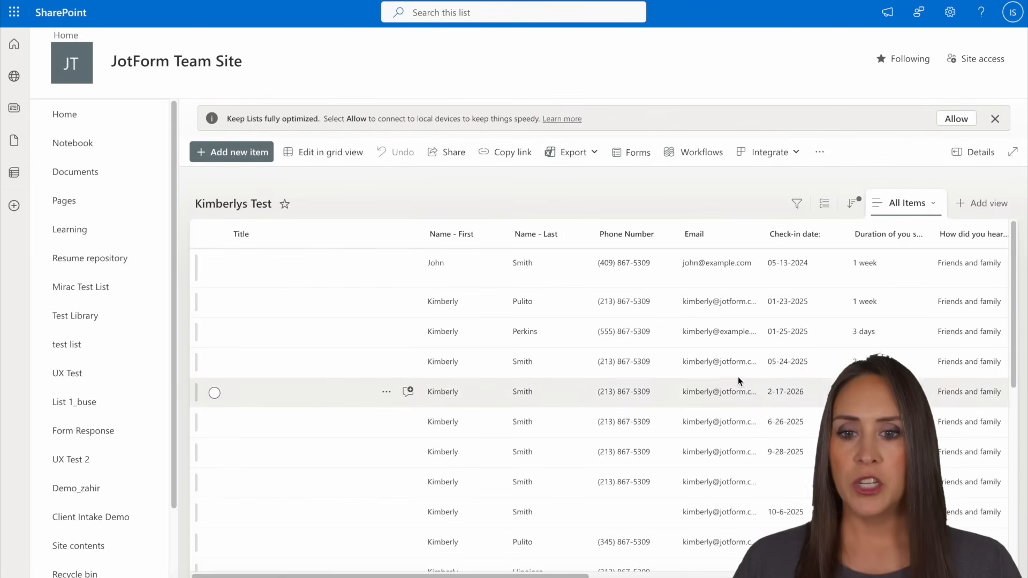
Scroll through the existing rows of the Kimberlys Test list in SharePoint
scroll(737, 377, "down", 10)
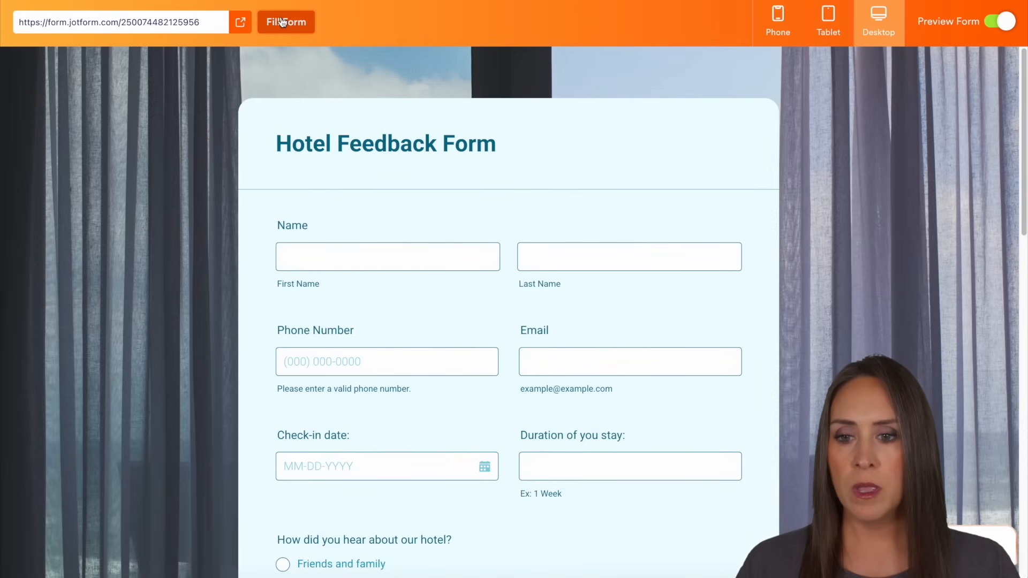
Fill the preview with sample answers, replacing the guest's first and last name
left_click(279, 23)
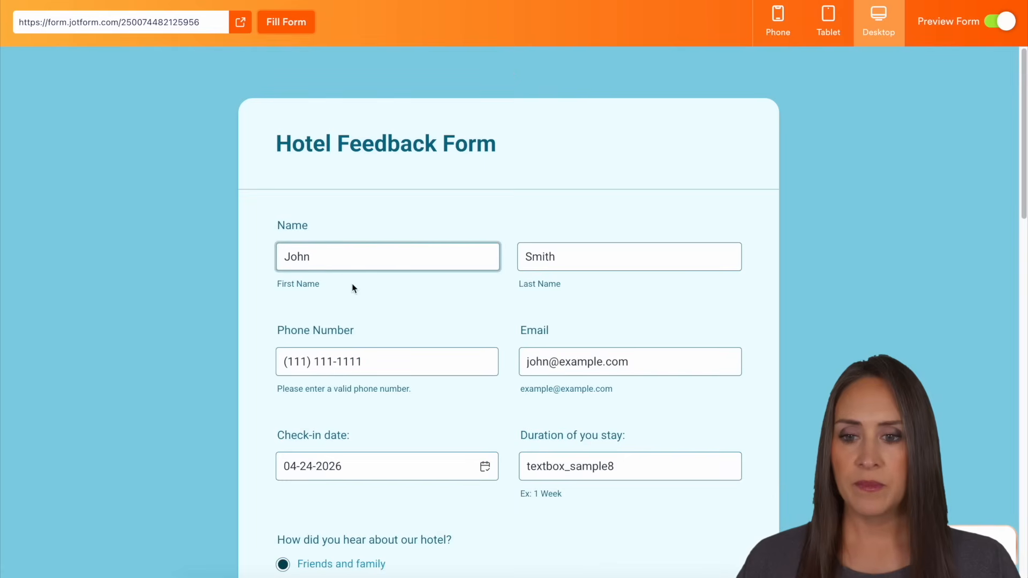
left_click(341, 254)
type("Sara")
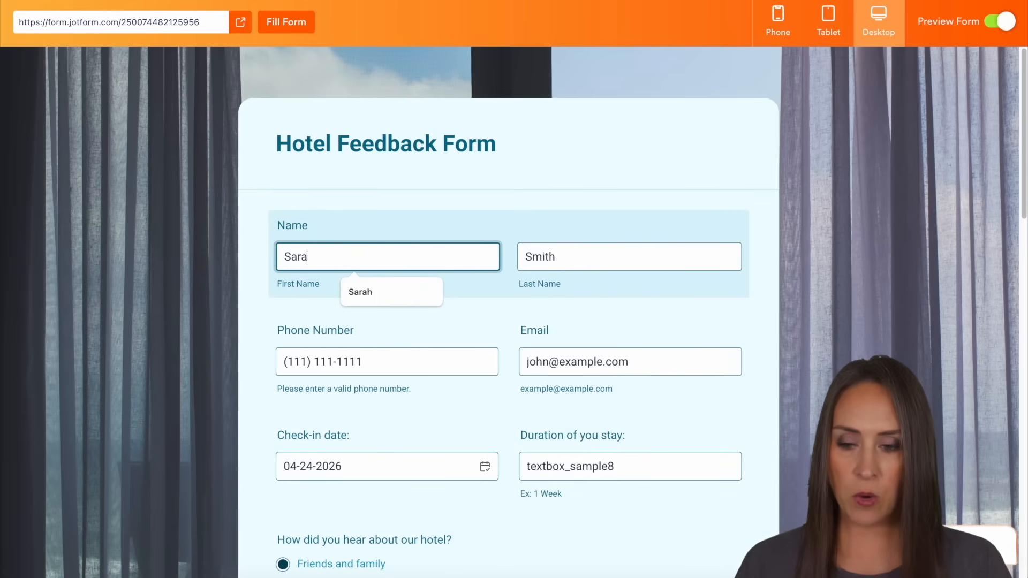
type("h")
left_click(585, 373)
left_click(555, 261)
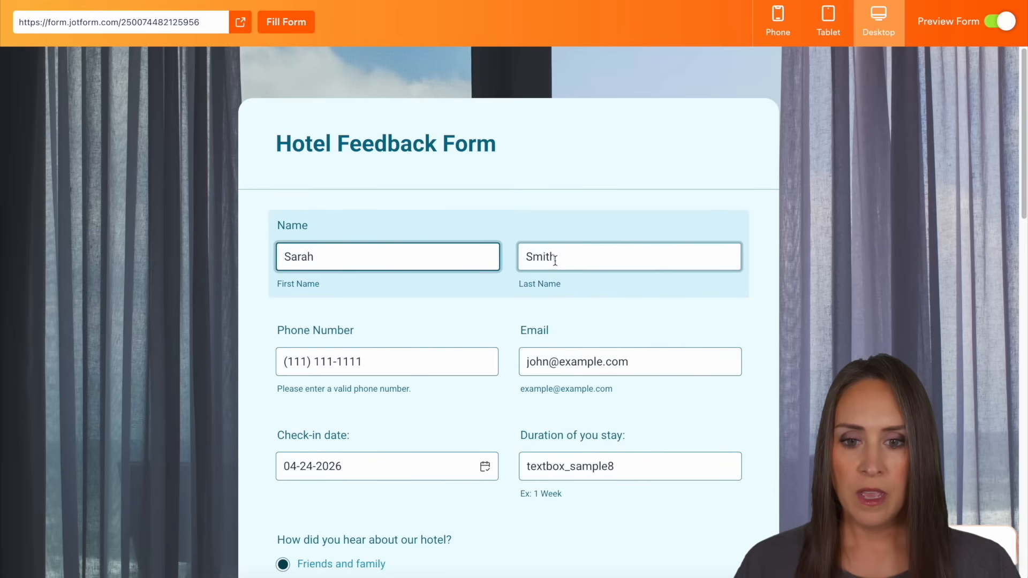
double_click(575, 255)
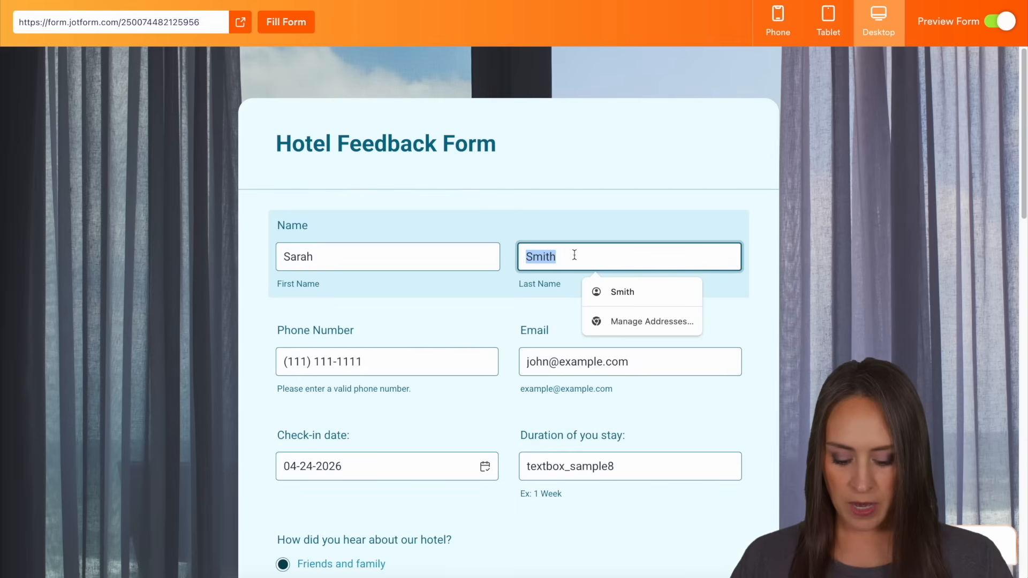
type("Silver")
left_click(992, 252)
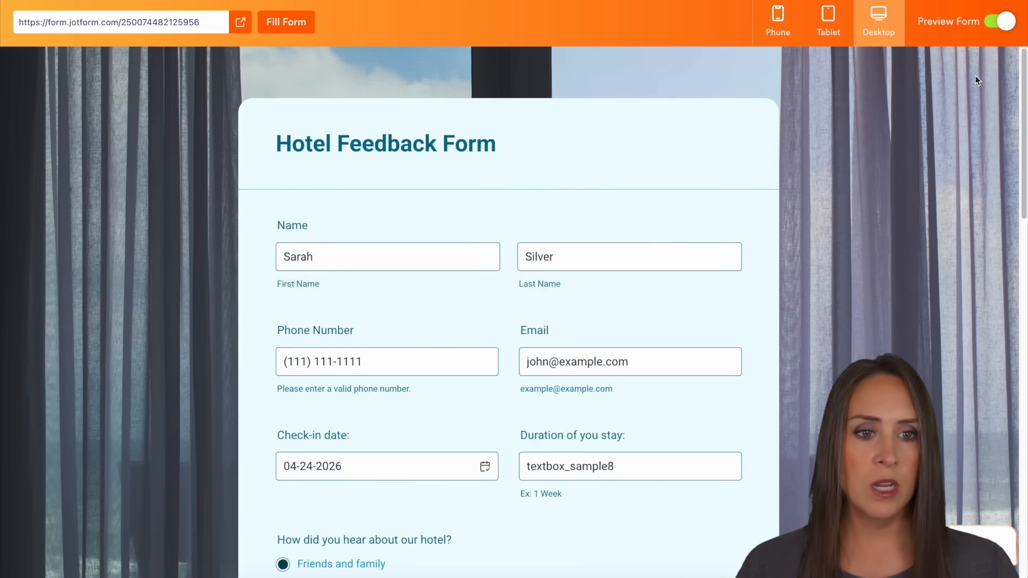
Submit the test entry, check its new list row, and close the preview
scroll(850, 249, "down", 15)
left_click(517, 484)
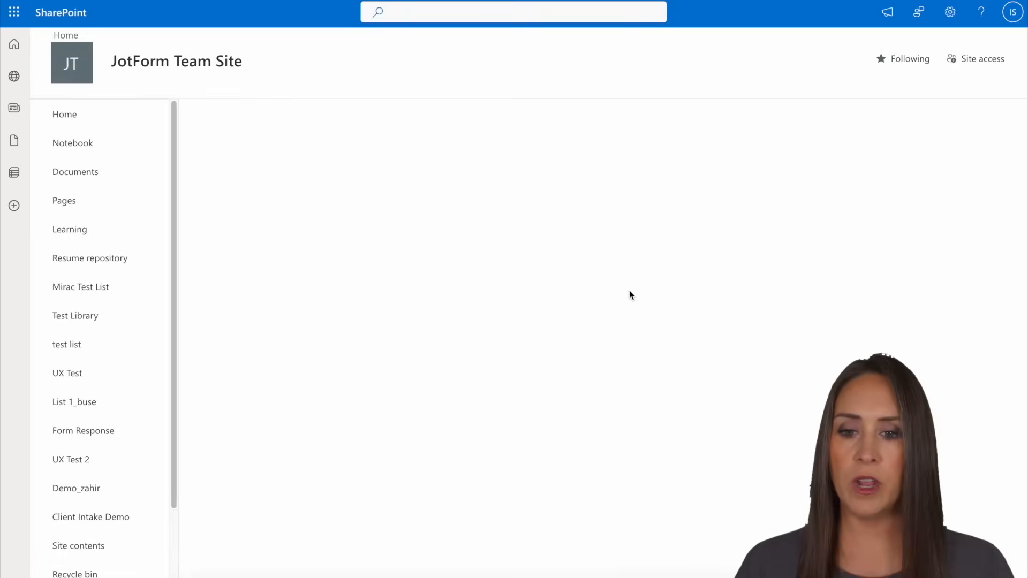
scroll(662, 299, "down", 10)
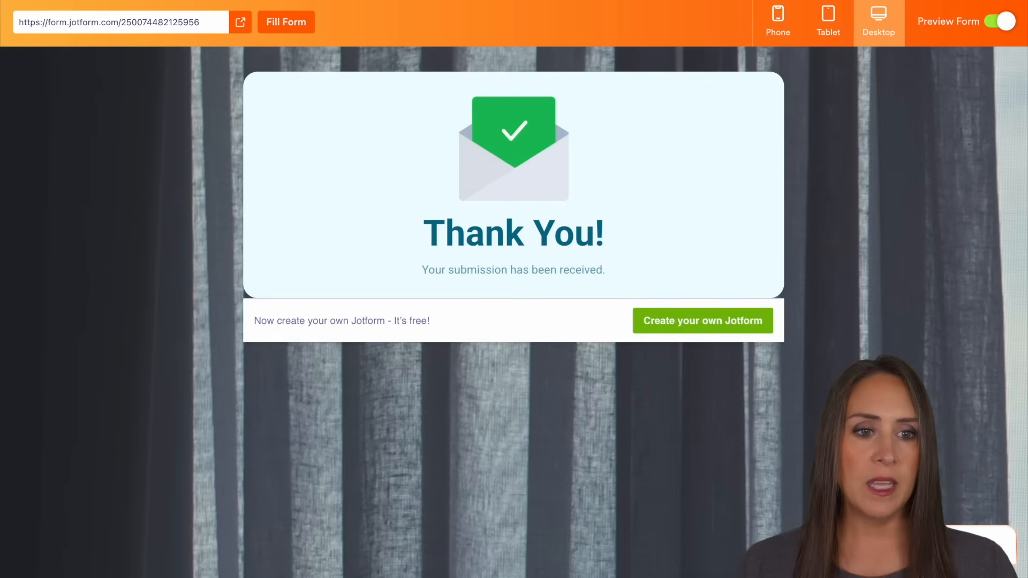
left_click(992, 24)
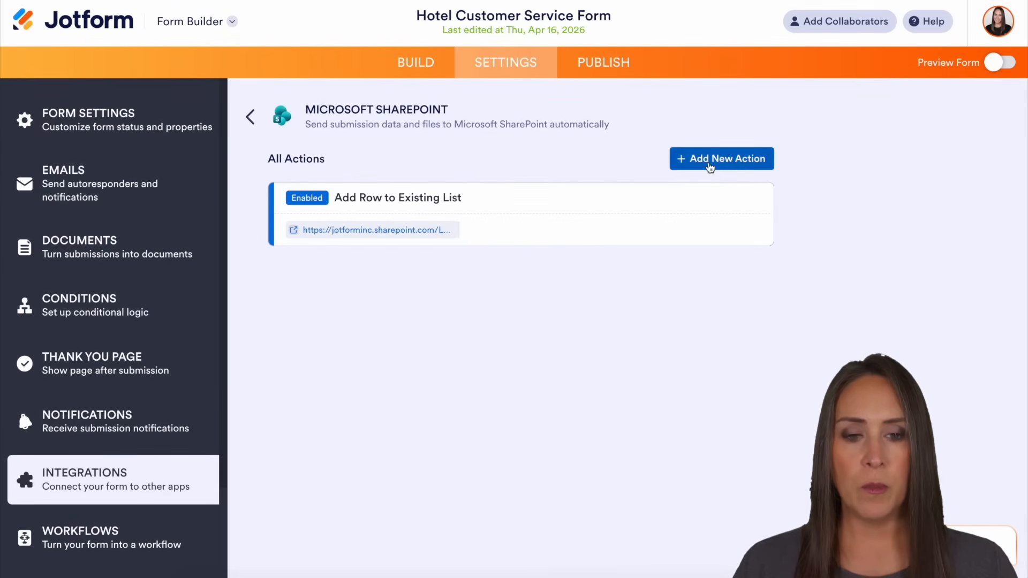
Add a new SharePoint Send Files action and authenticate the SharePoint account
left_click(709, 163)
scroll(823, 325, "down", 2)
left_click(339, 420)
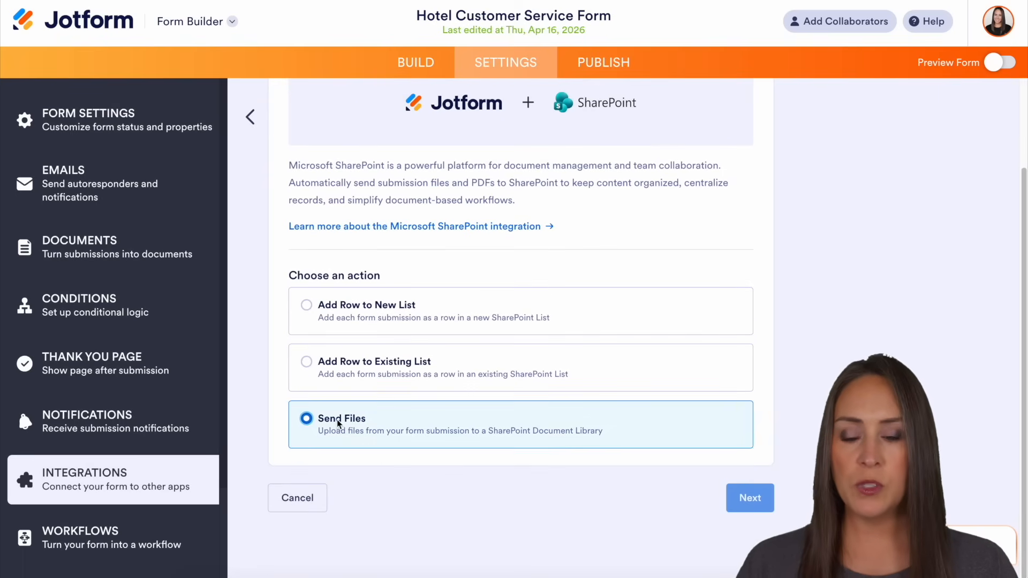
left_click(744, 511)
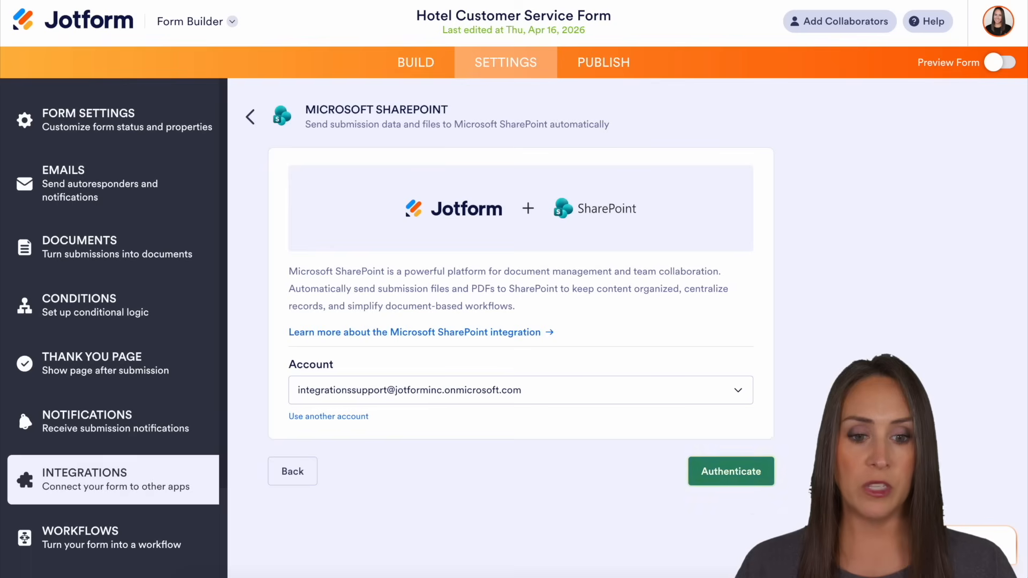
left_click(733, 470)
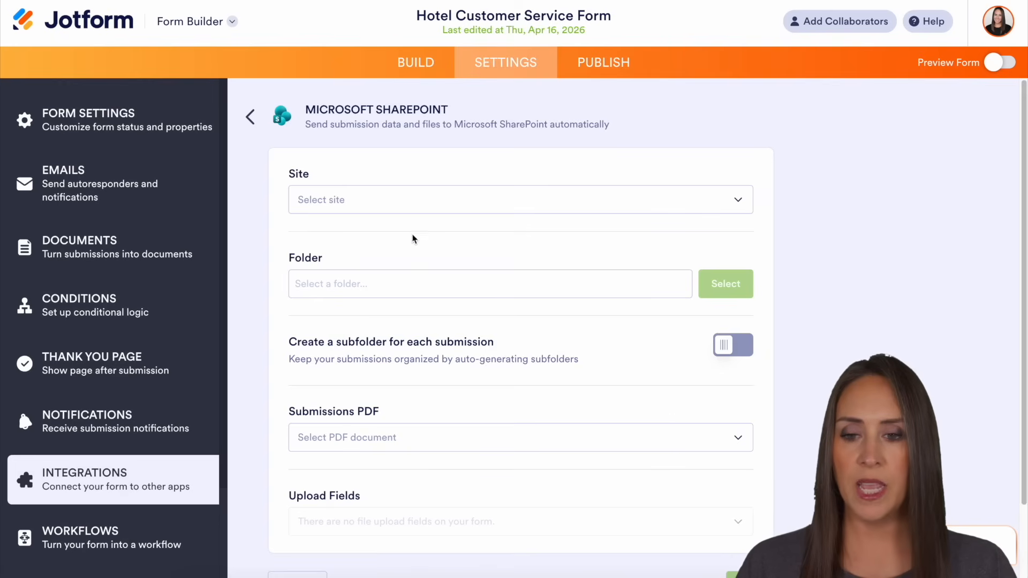
Target JotForm Team Site and set the destination folder to Documents > KHT
left_click(417, 200)
left_click(358, 256)
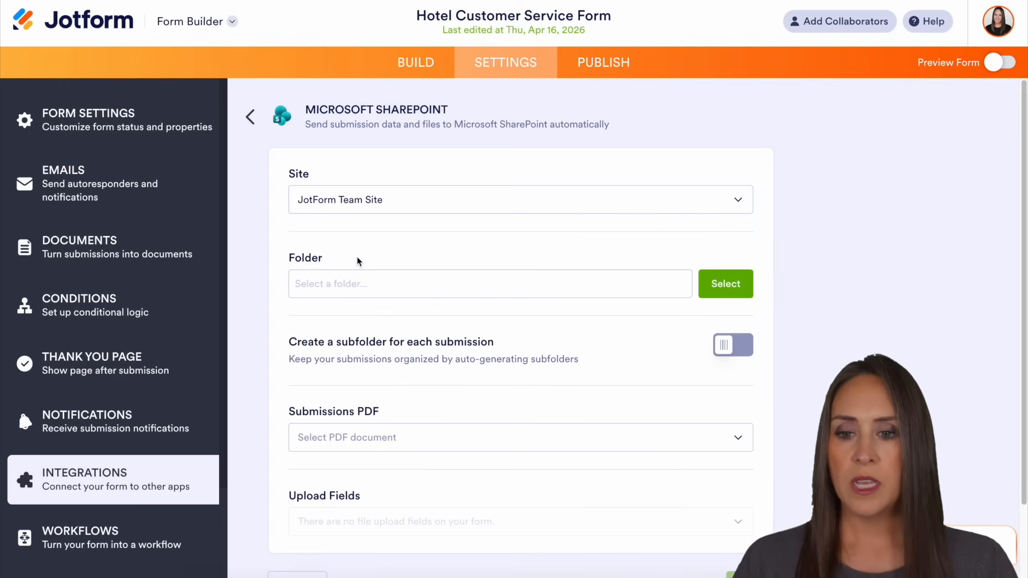
left_click(737, 291)
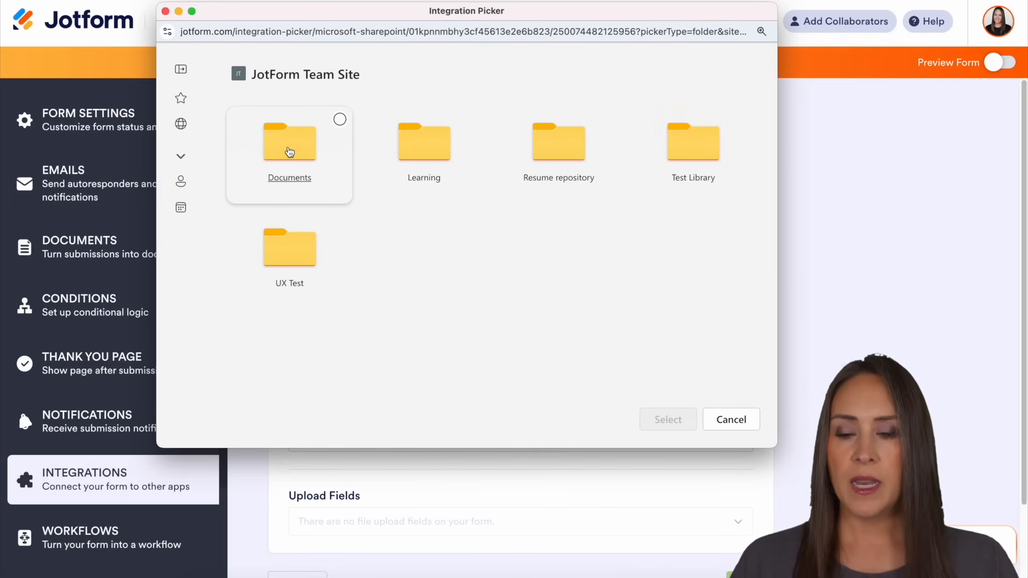
left_click(287, 149)
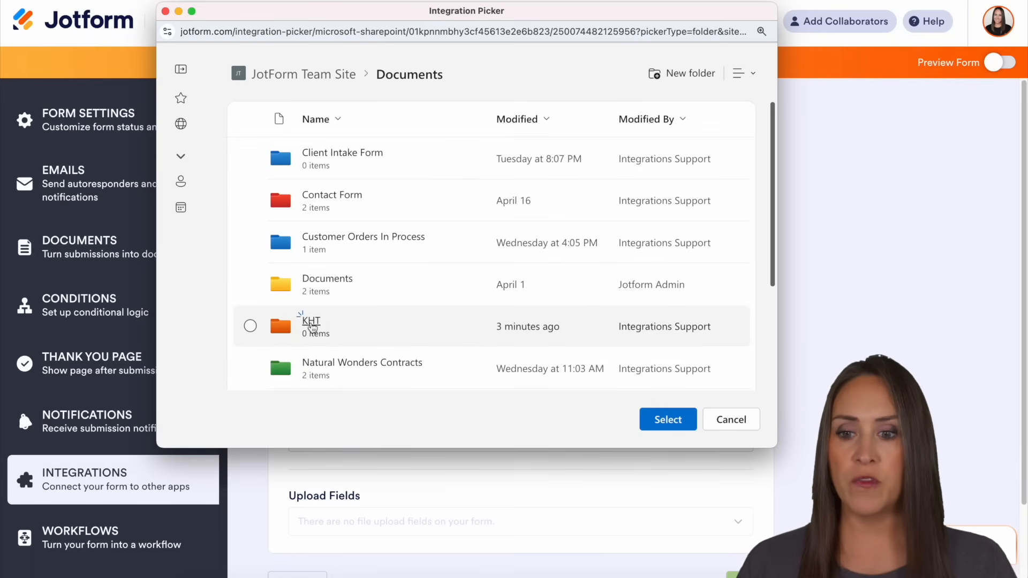
left_click(312, 322)
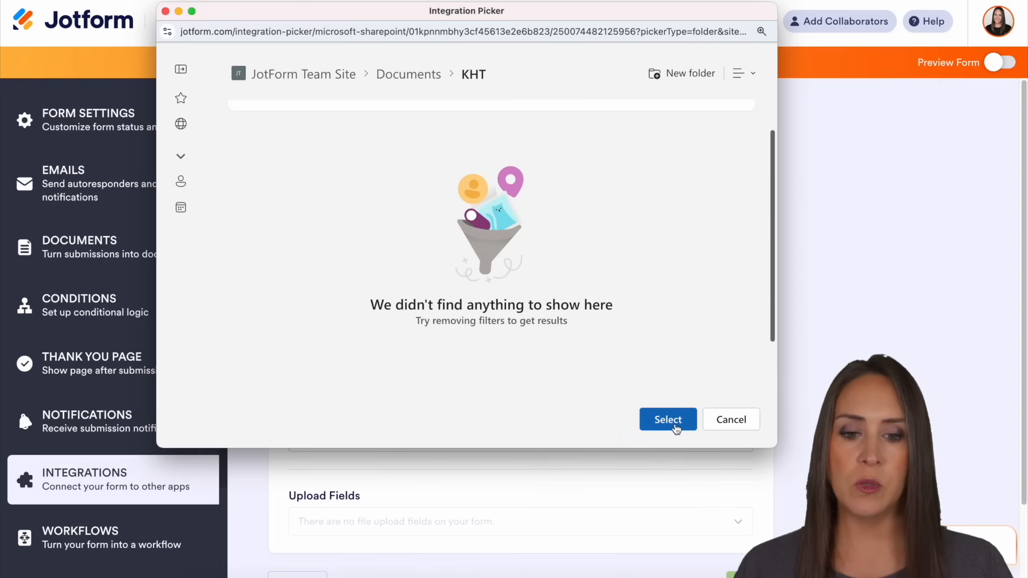
left_click(675, 426)
scroll(787, 380, "down", 1)
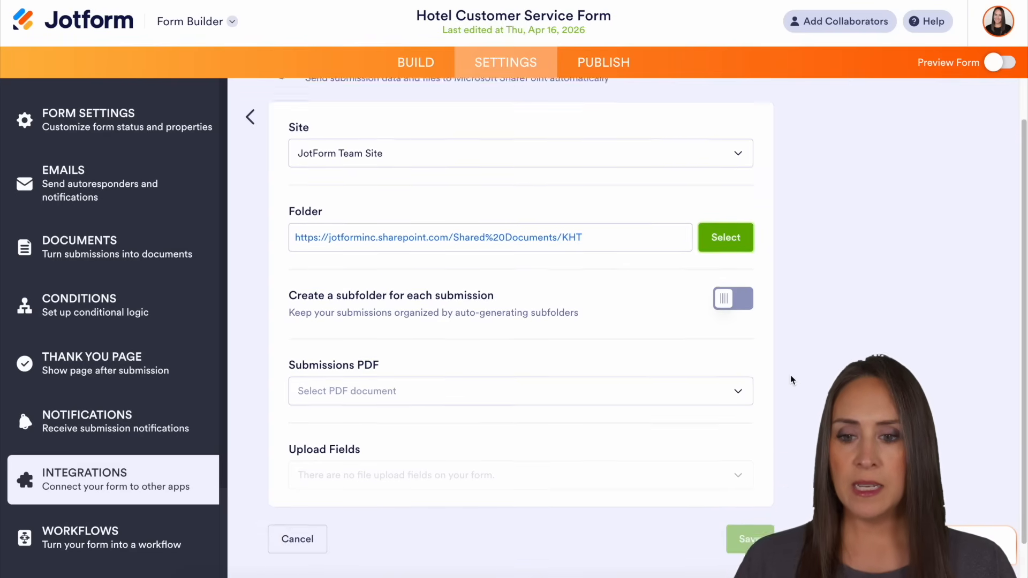
Enable a subfolder per submission, named from the Name and Submission Date fields
scroll(792, 380, "down", 1)
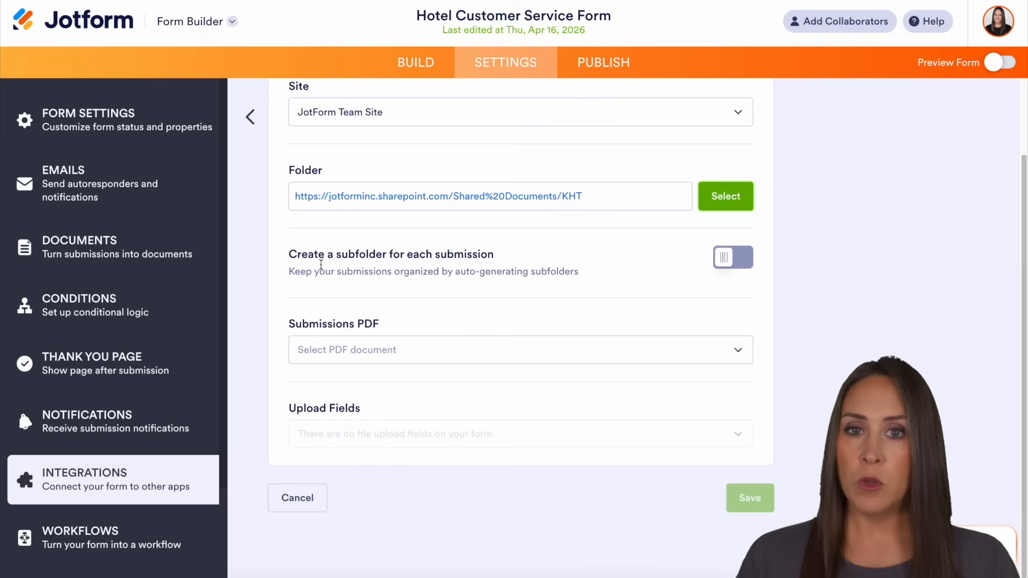
left_click(732, 259)
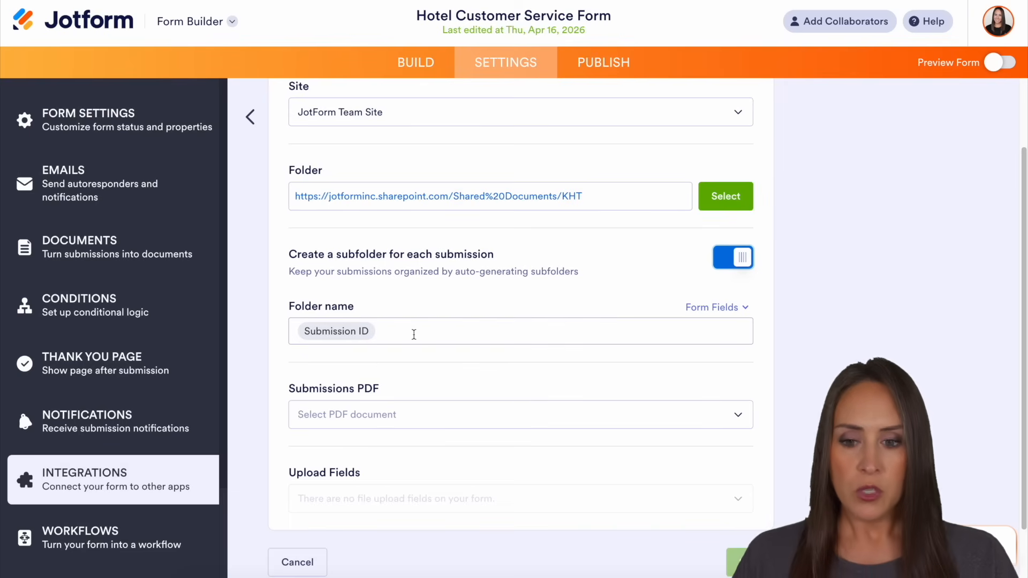
left_click(414, 335)
key("BackSpace")
left_click(689, 306)
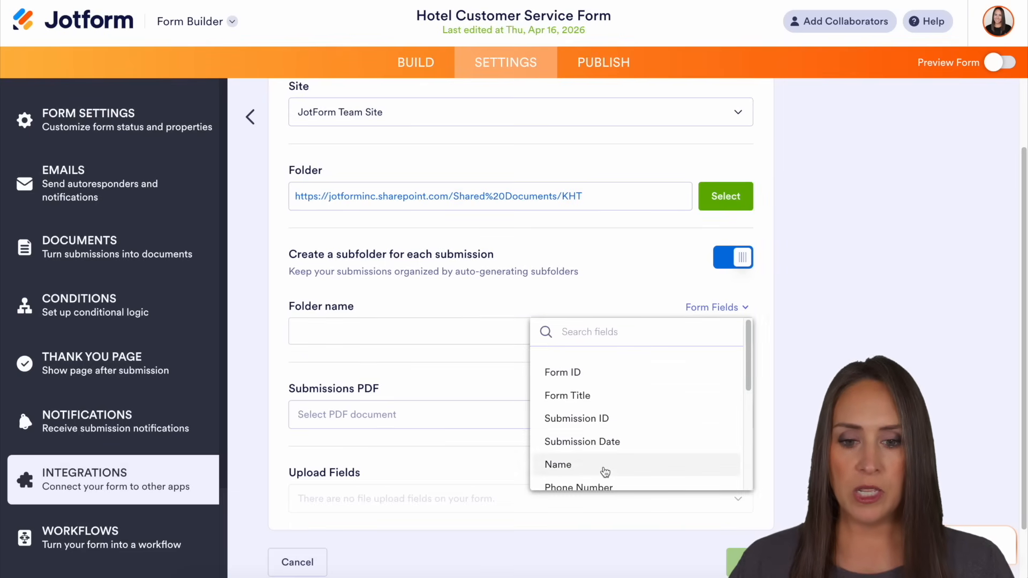
left_click(602, 467)
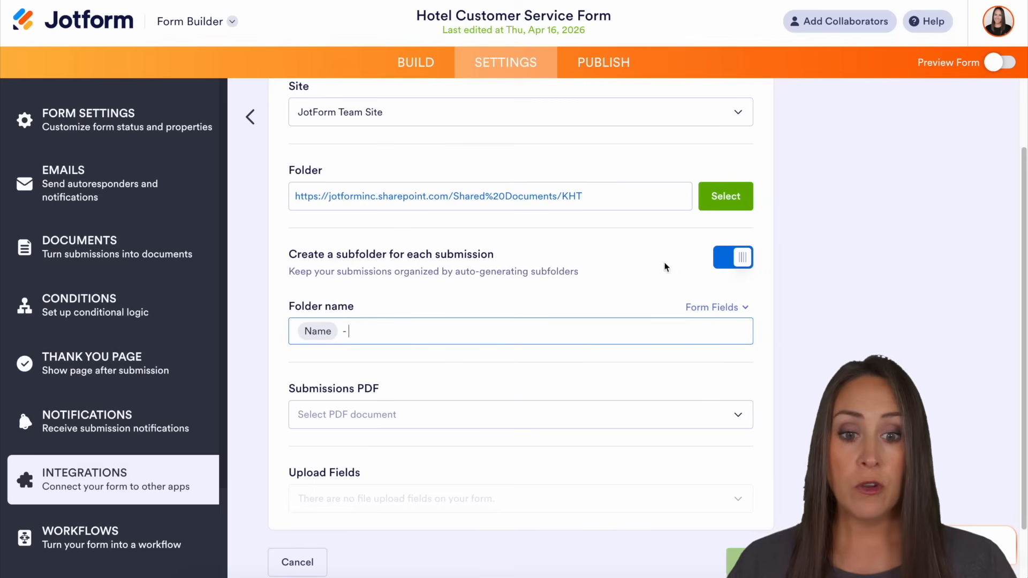
left_click(711, 307)
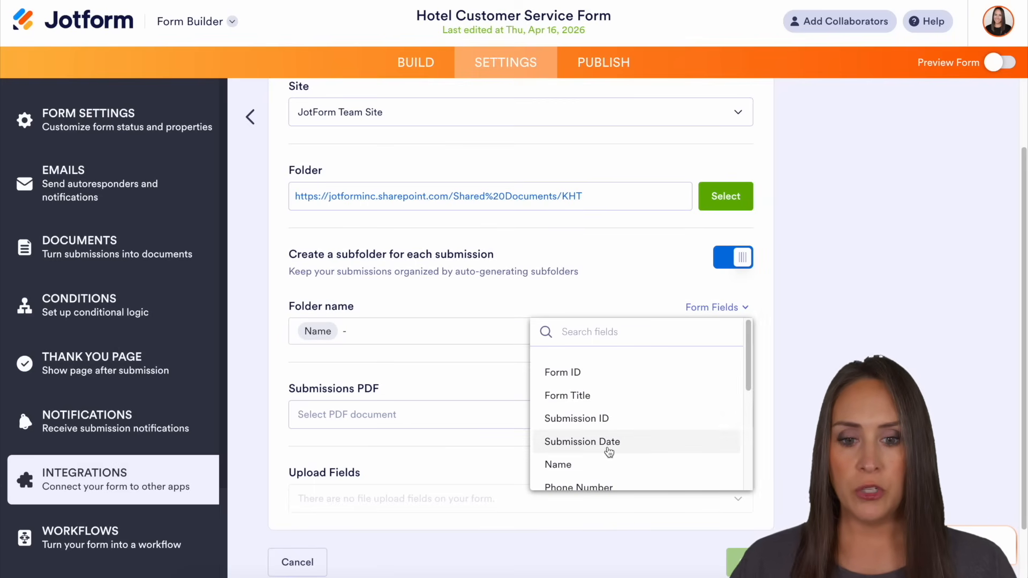
left_click(608, 444)
Choose Hotel Feedback Document as the PDF to send and save the action
left_click(490, 416)
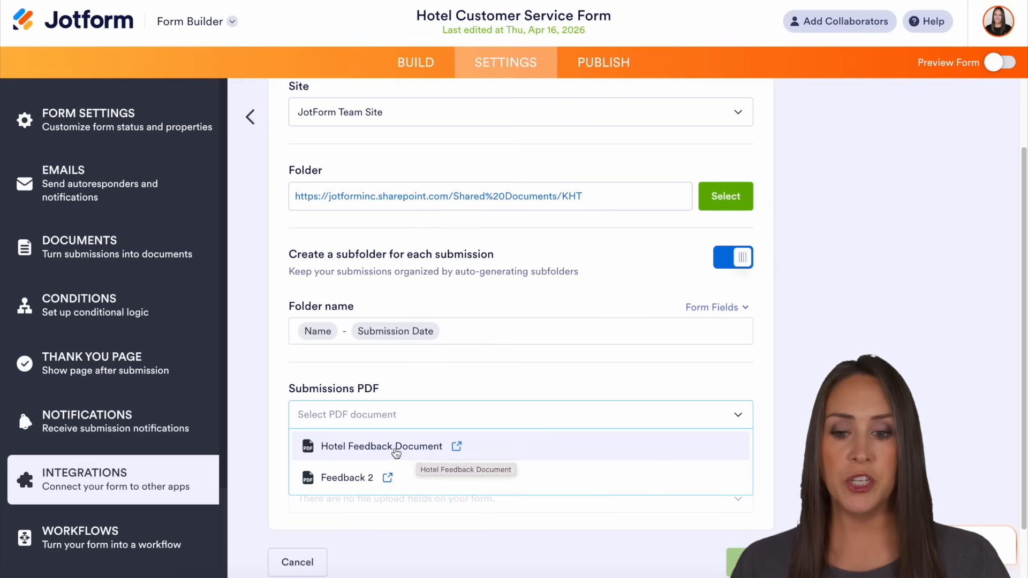
left_click(410, 450)
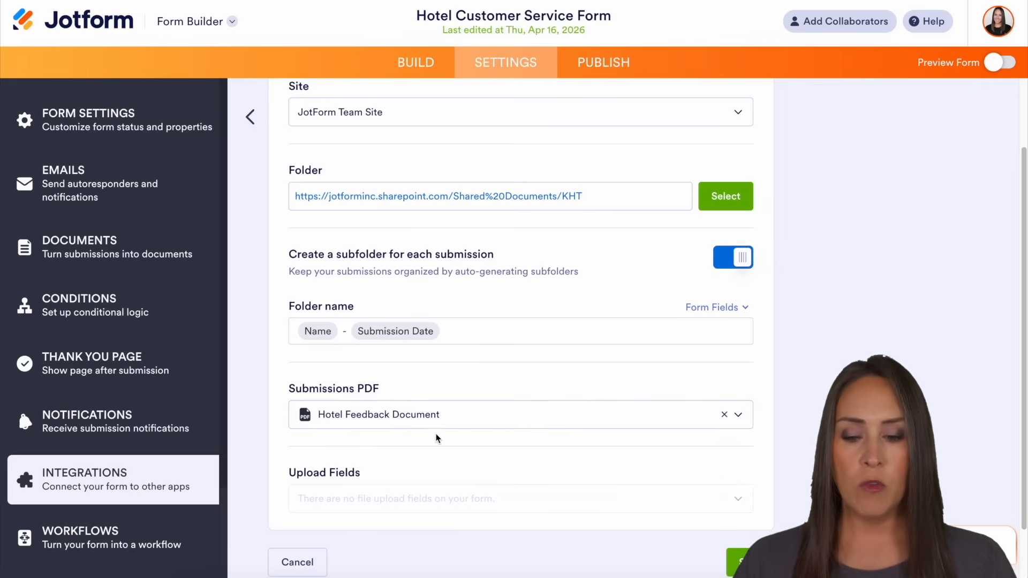
scroll(776, 433, "down", 2)
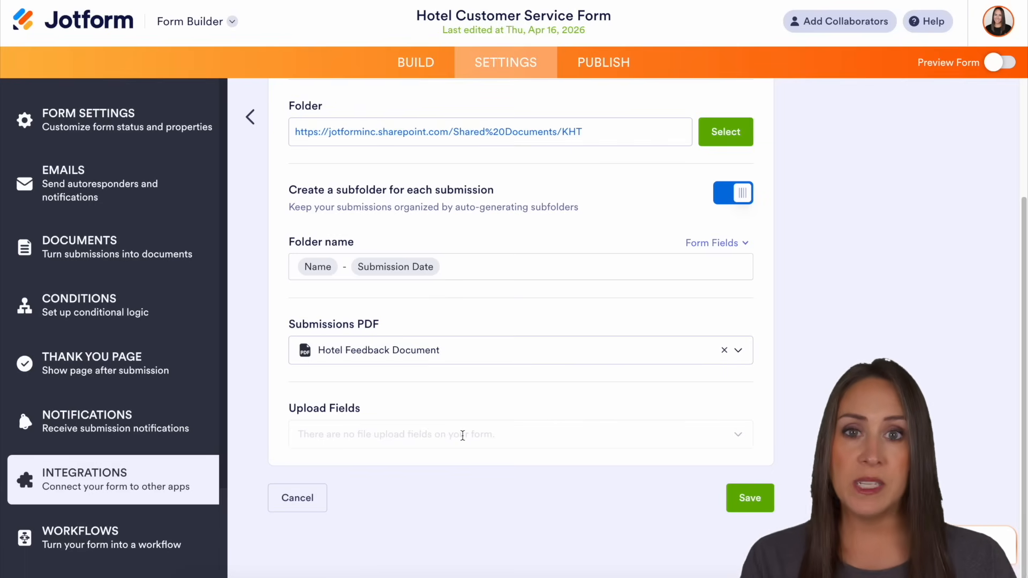
left_click(752, 498)
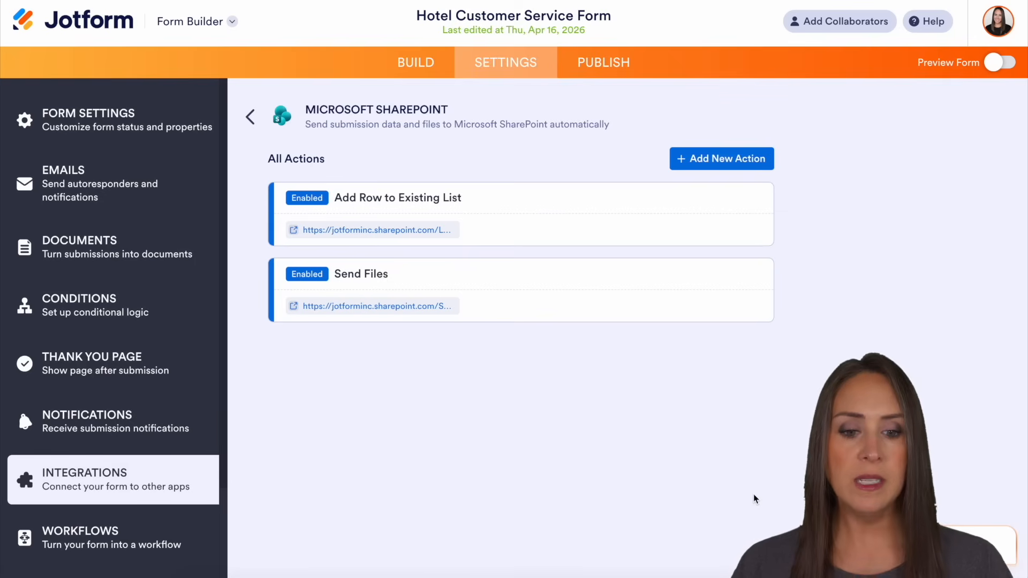
Open the KHT folder in SharePoint, then submit an auto-filled test entry from the form preview
left_click(369, 308)
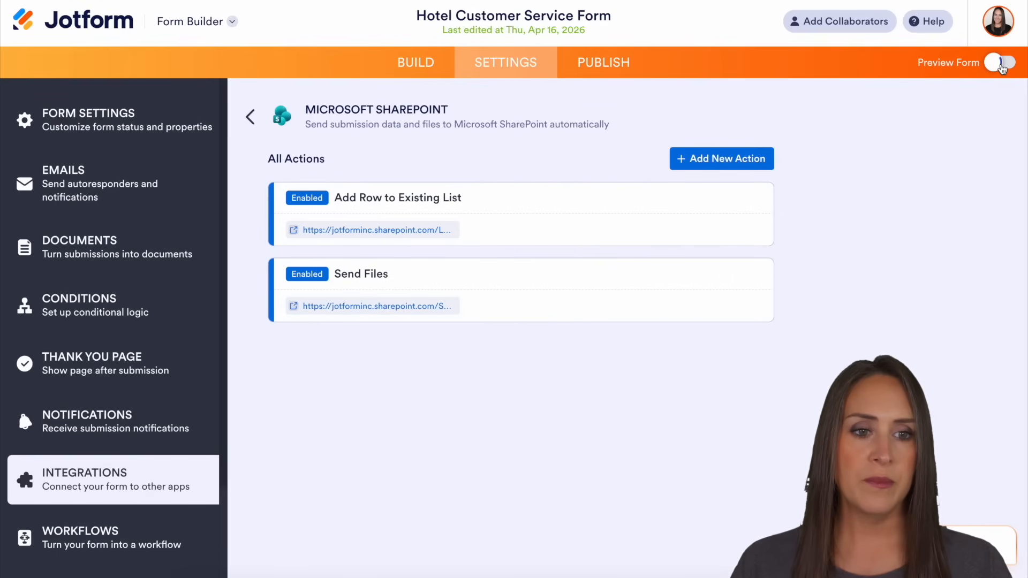
left_click(1000, 64)
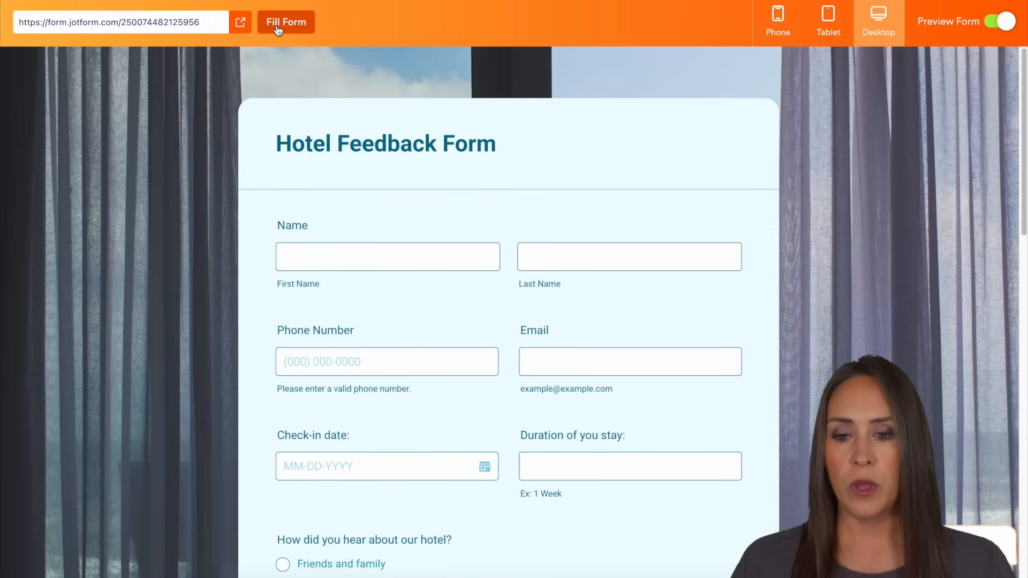
left_click(278, 30)
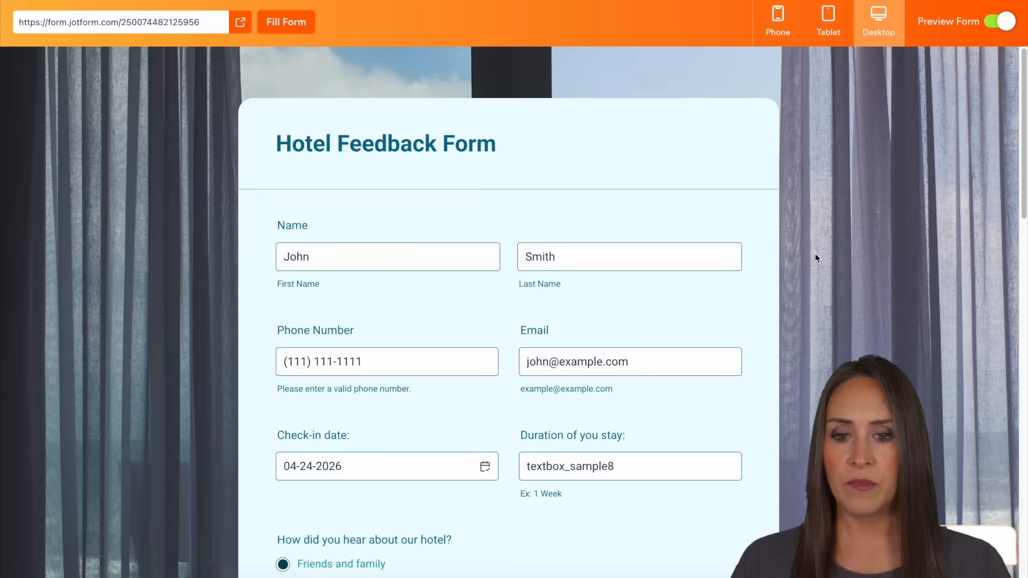
scroll(815, 252, "down", 20)
left_click(516, 487)
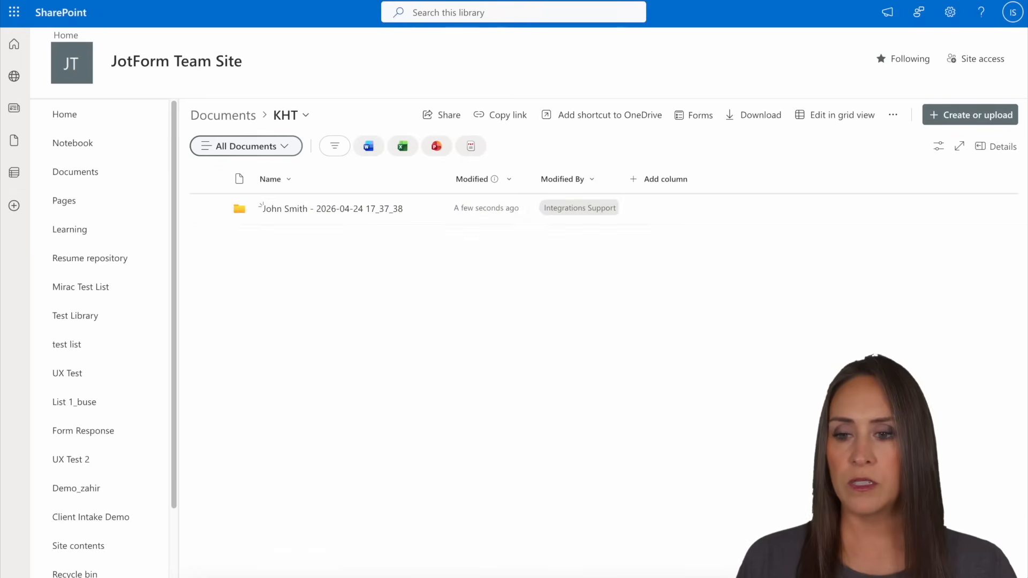
View the PDF in the new KHT submission subfolder, then leave the form preview
left_click(323, 209)
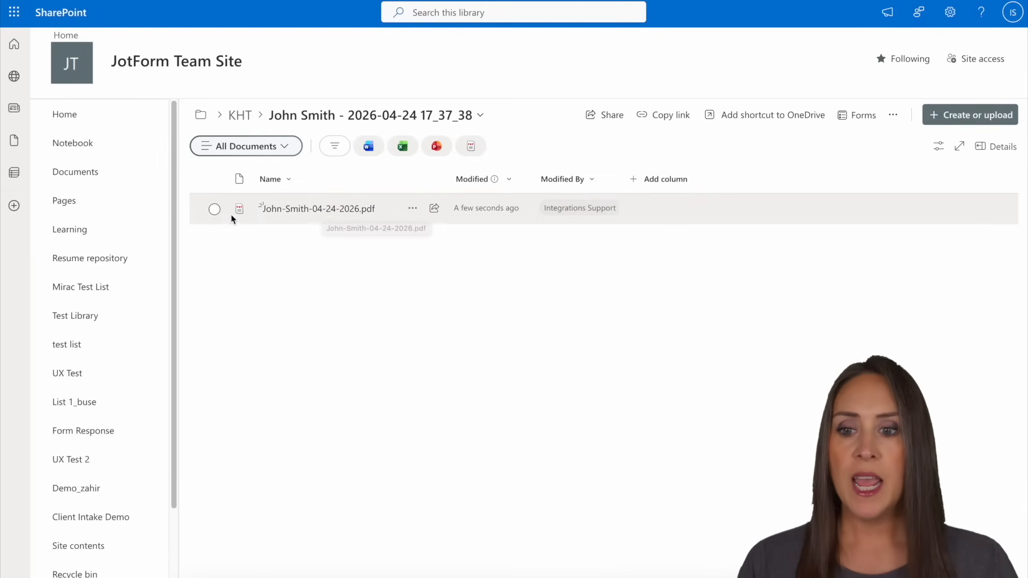
left_click(306, 208)
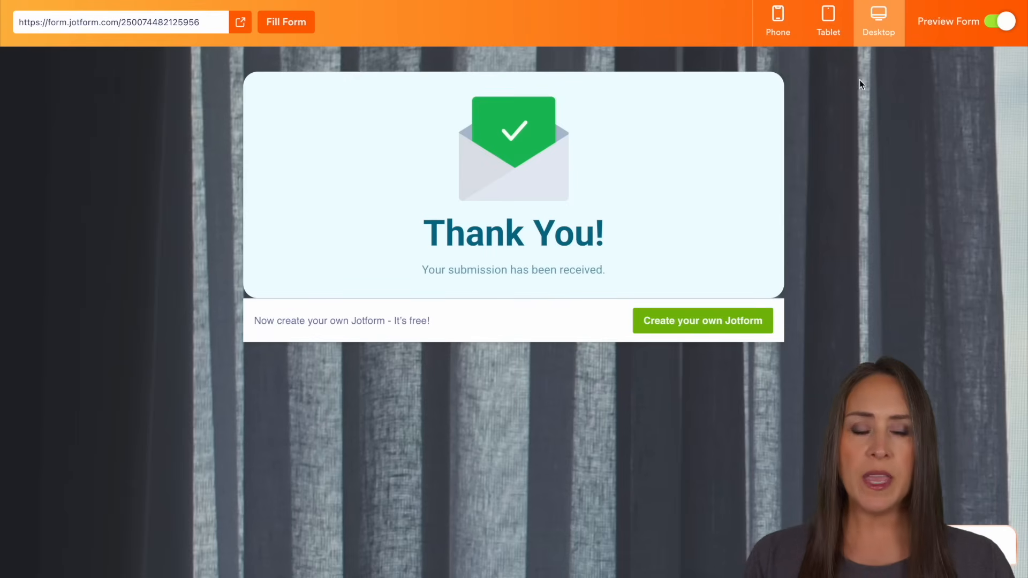
left_click(989, 24)
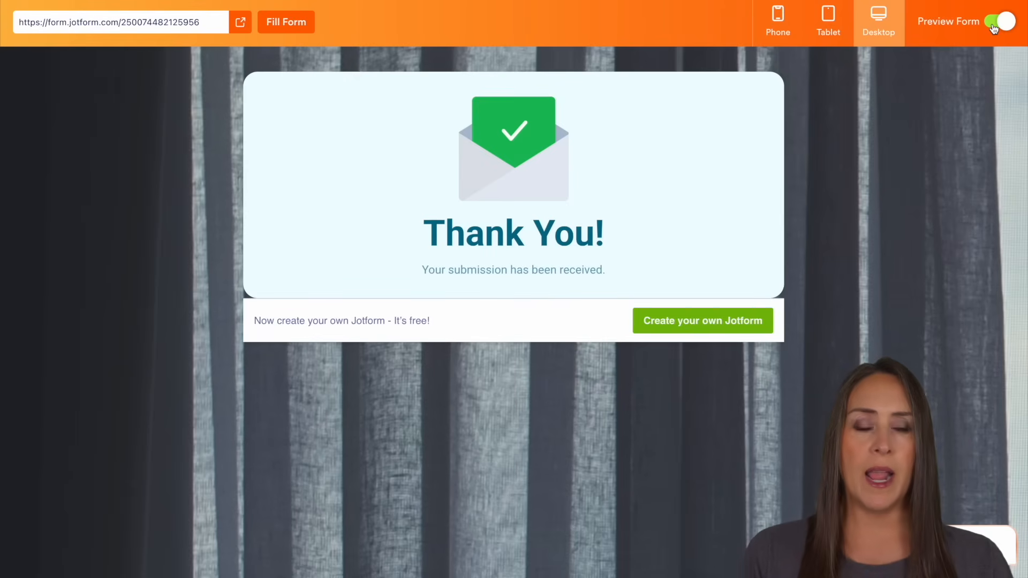